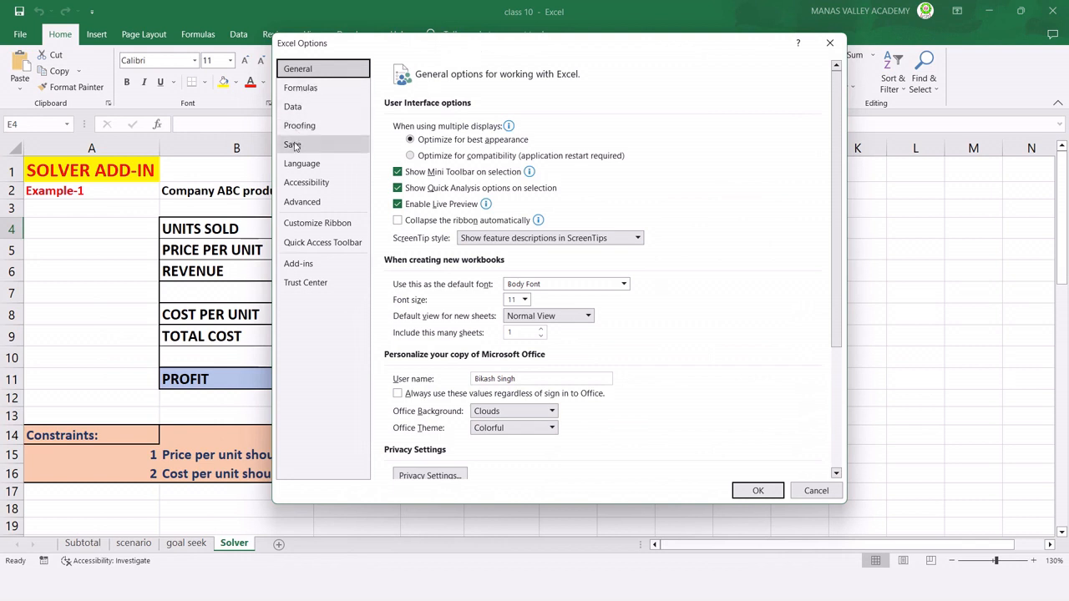
# - Review the Solver Add-in and Analysis ToolPak entries among the add-ins in Excel Options, and close the options without changes
pyautogui.click(303, 264)
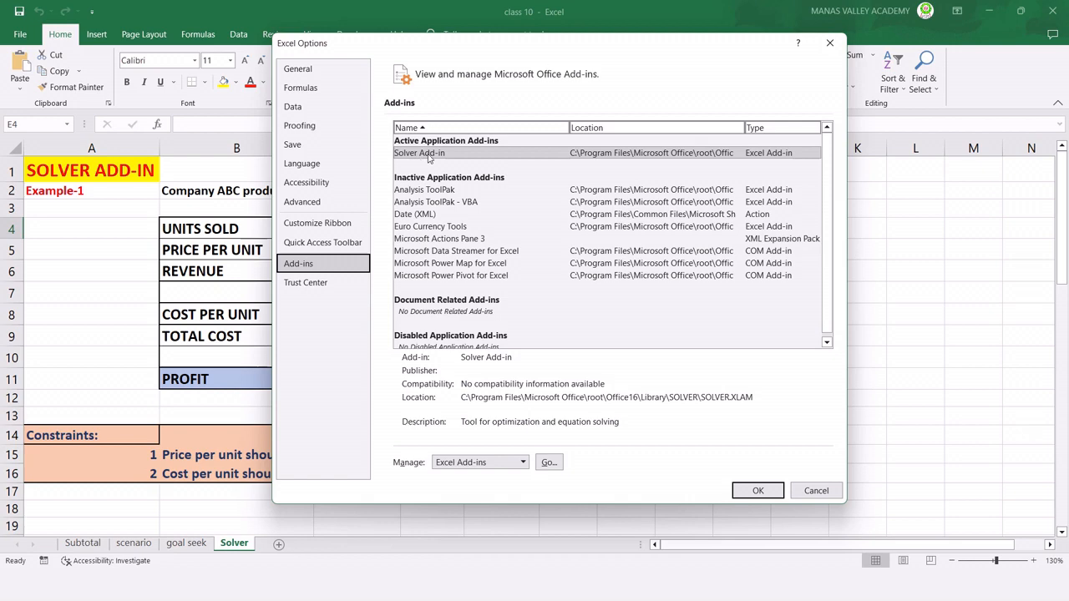
pyautogui.moveTo(483, 51); pyautogui.dragTo(473, 47)
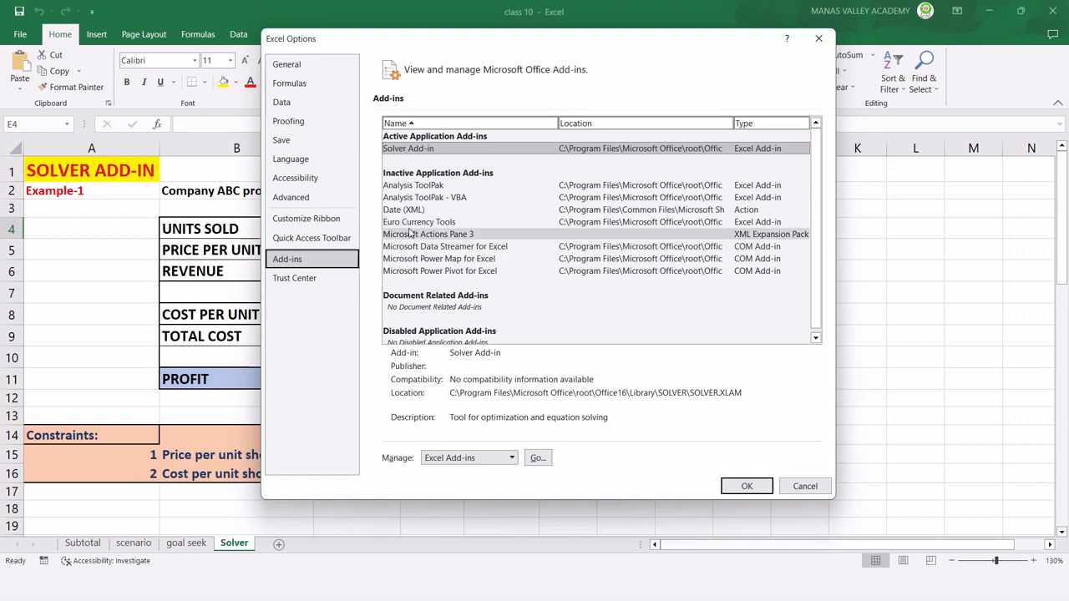
pyautogui.click(406, 187)
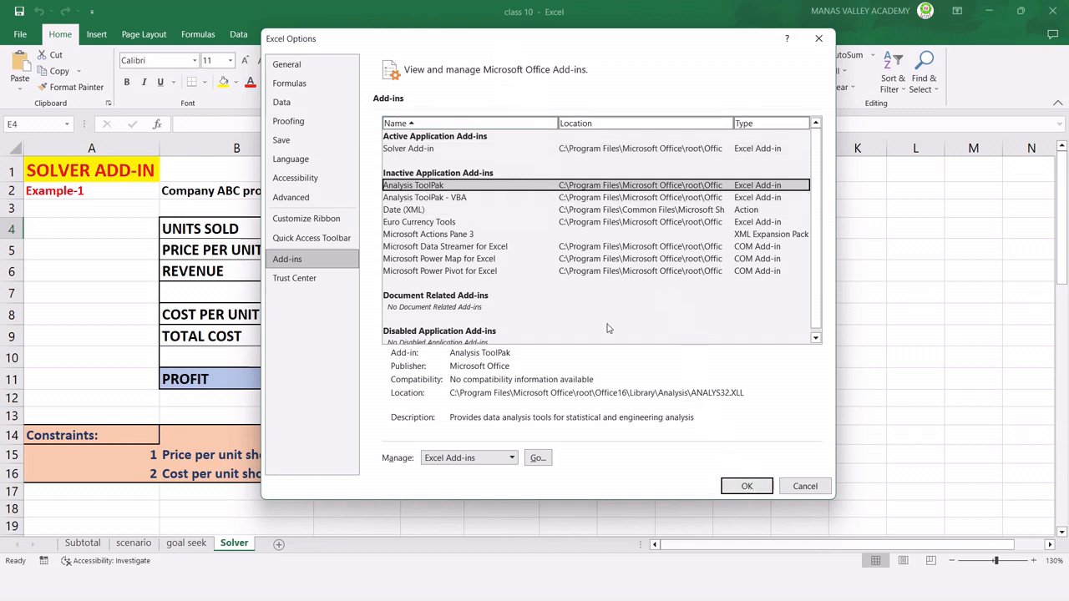
pyautogui.click(433, 150)
pyautogui.click(805, 486)
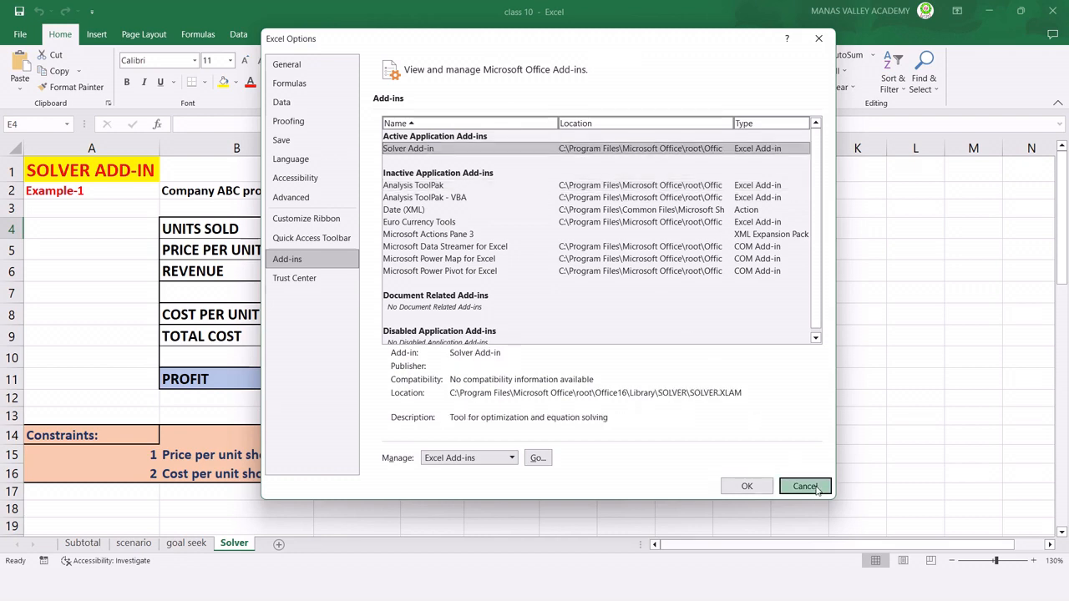
pyautogui.click(238, 35)
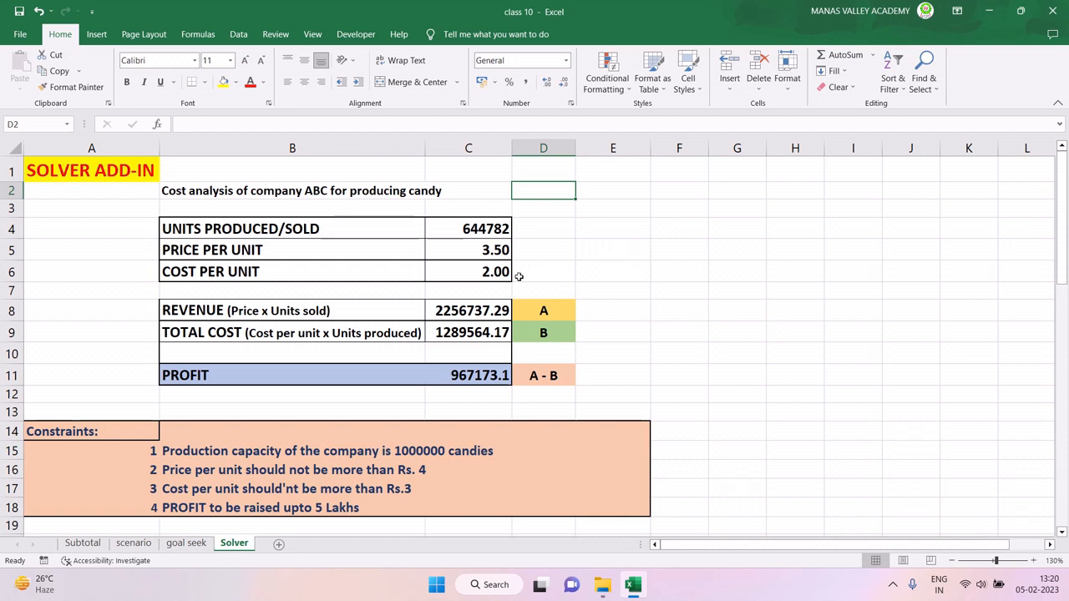
# - Examine the units produced/sold, price per unit and cost per unit inputs in B4:C6
pyautogui.moveTo(219, 230); pyautogui.dragTo(442, 233)
pyautogui.click(250, 228)
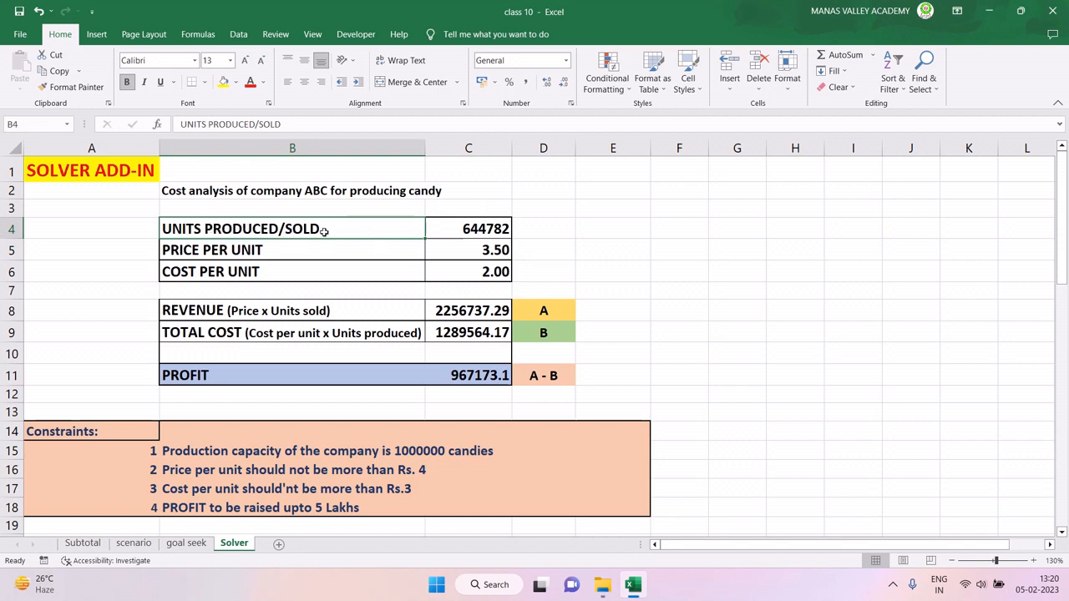
pyautogui.click(457, 228)
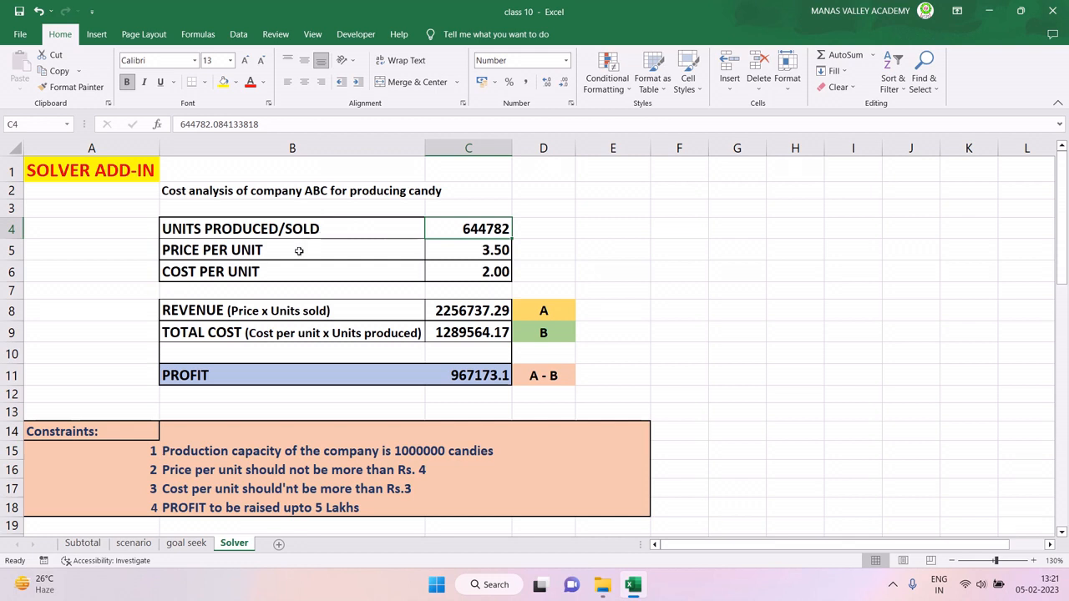
pyautogui.click(229, 253)
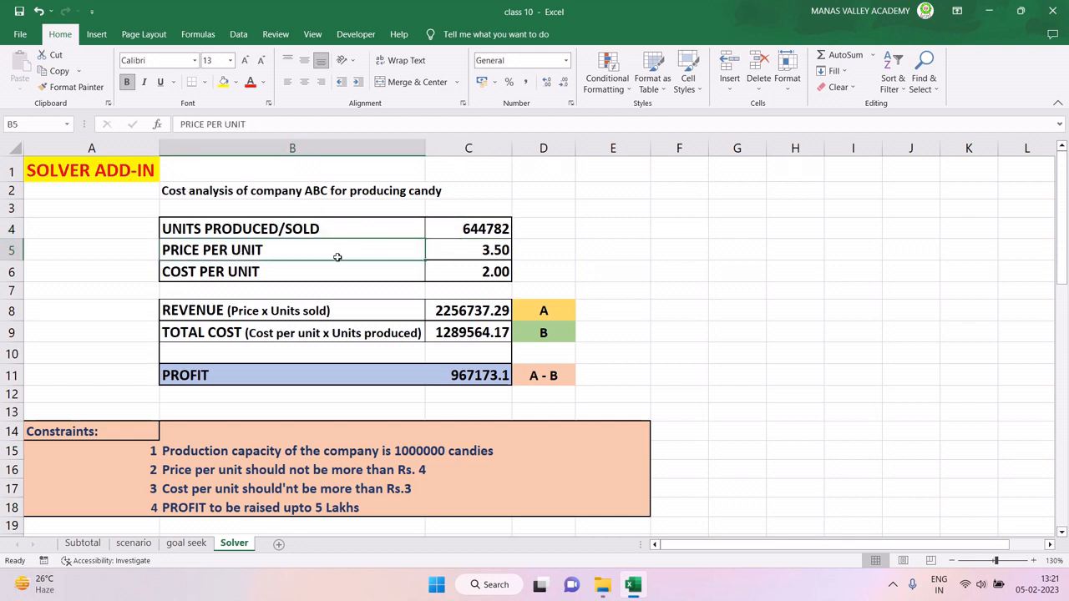
pyautogui.click(460, 252)
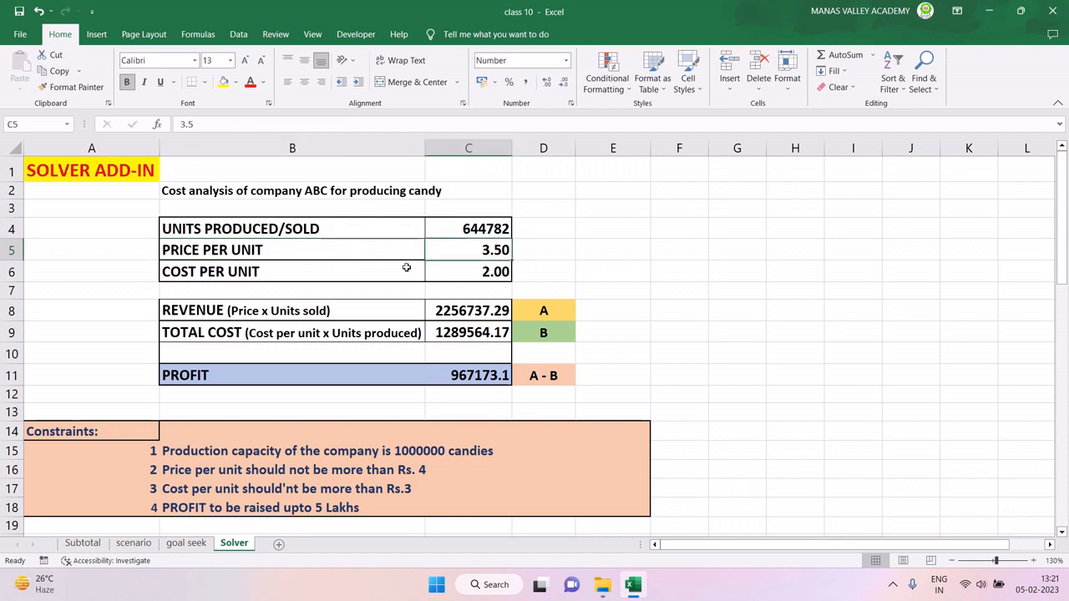
pyautogui.click(307, 272)
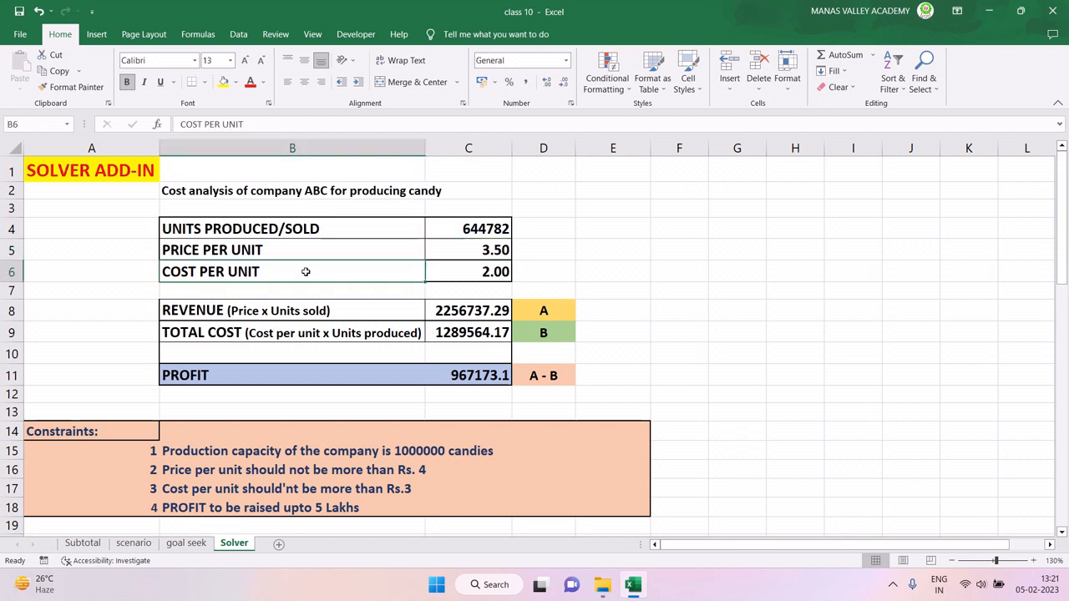
pyautogui.click(461, 274)
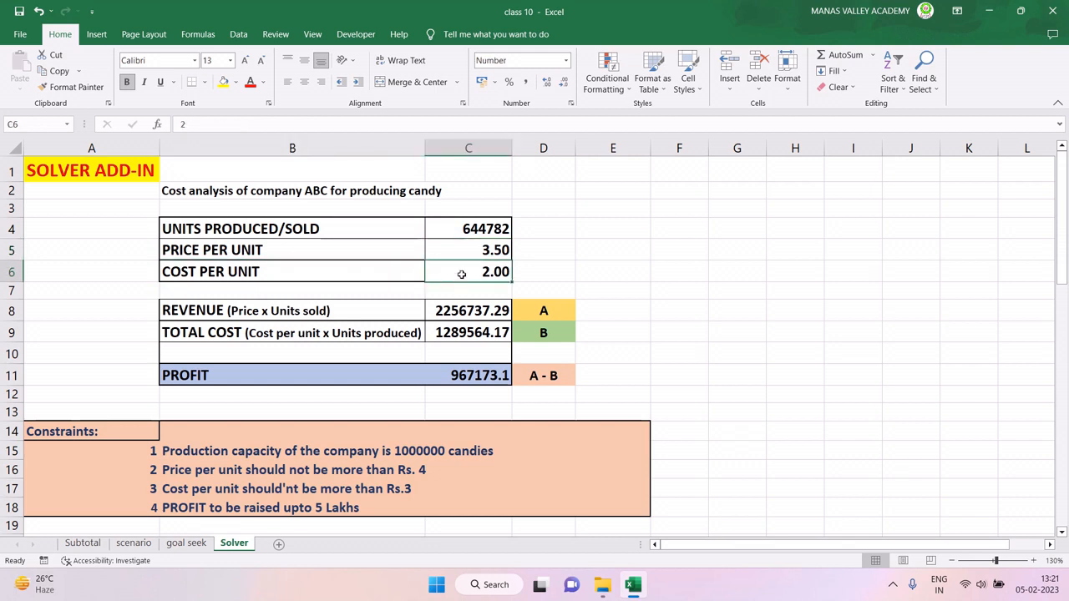
pyautogui.moveTo(254, 274)
pyautogui.mouseDown()
pyautogui.moveTo(445, 273)
pyautogui.moveTo(439, 249)
pyautogui.moveTo(454, 249)
pyautogui.mouseUp()
pyautogui.click(307, 249)
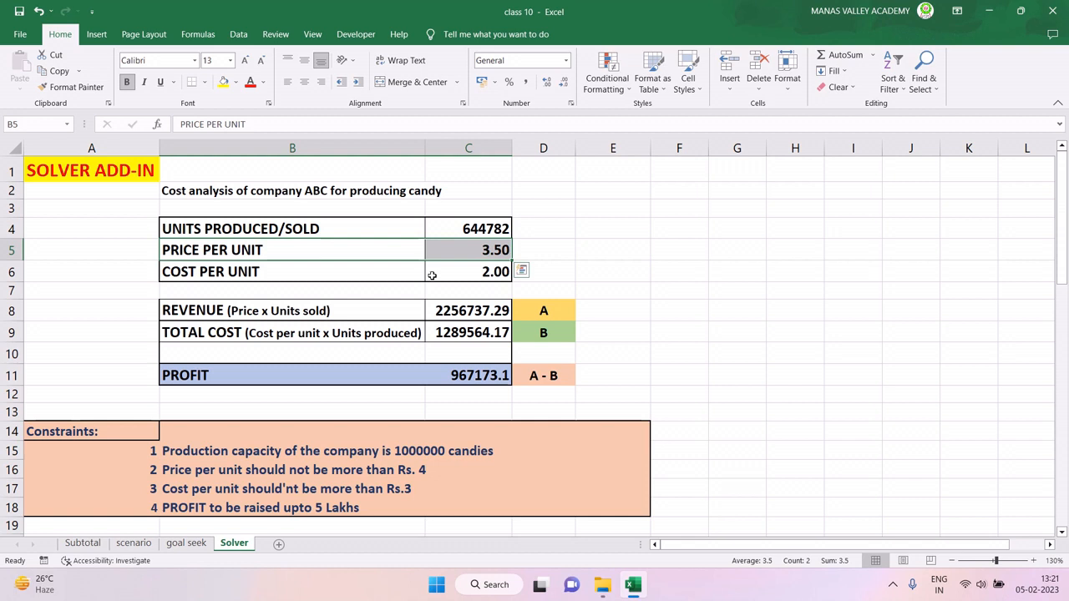
# - Inspect the revenue formula in C8 together with the units sold and price per unit cells that feed it
pyautogui.click(337, 310)
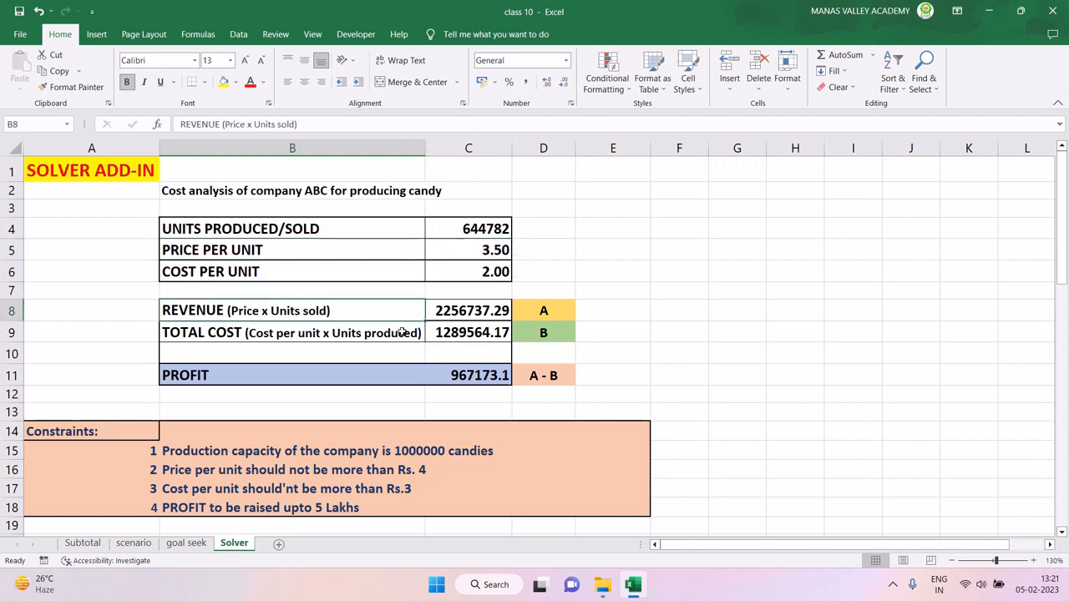
pyautogui.click(445, 311)
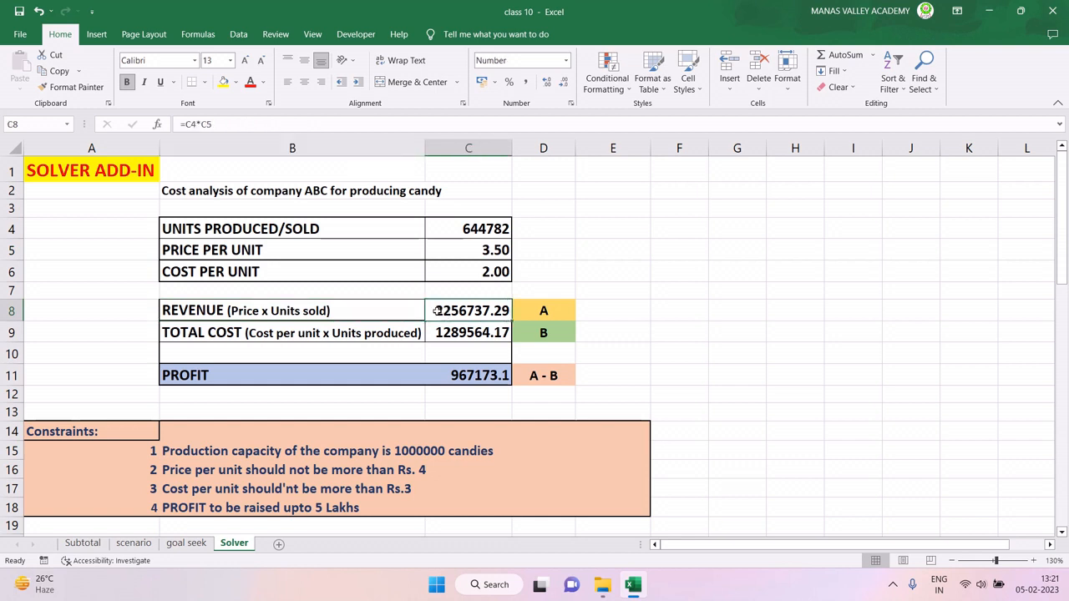
pyautogui.moveTo(230, 311); pyautogui.dragTo(438, 314)
pyautogui.click(459, 228)
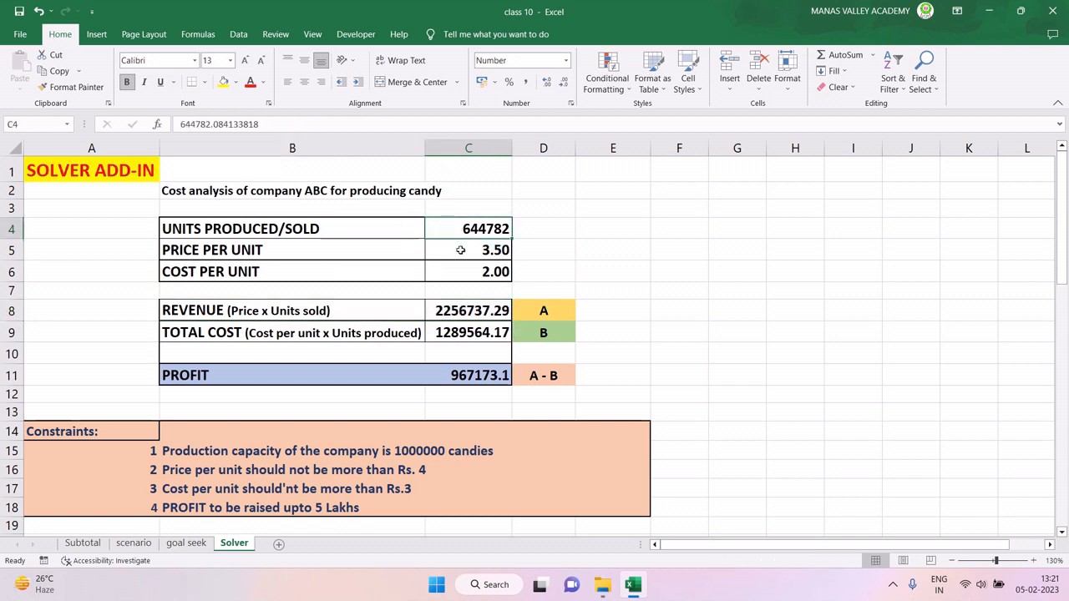
pyautogui.click(460, 250)
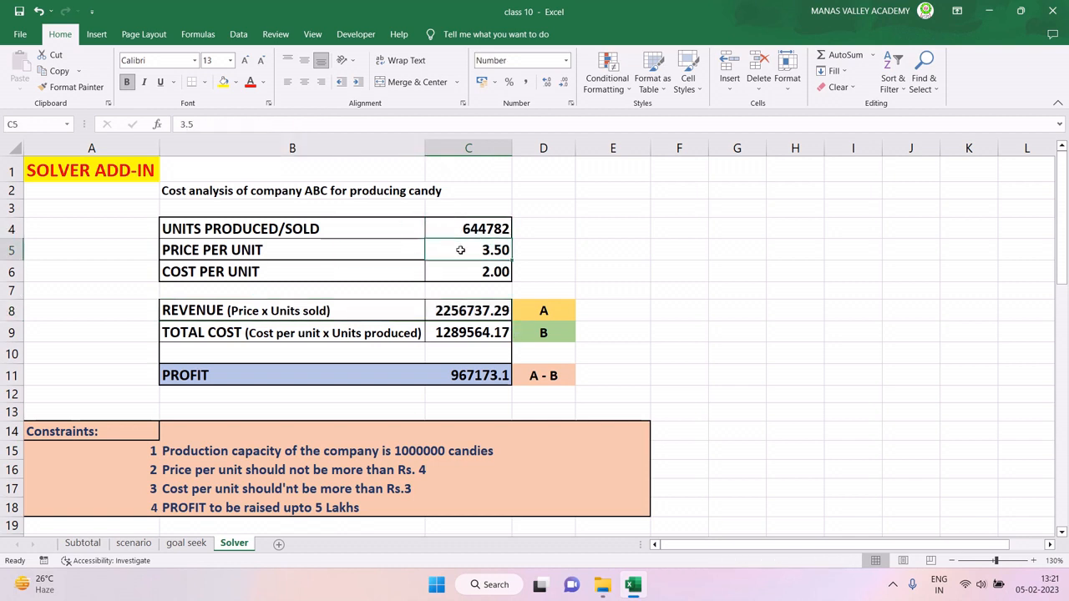
pyautogui.click(455, 228)
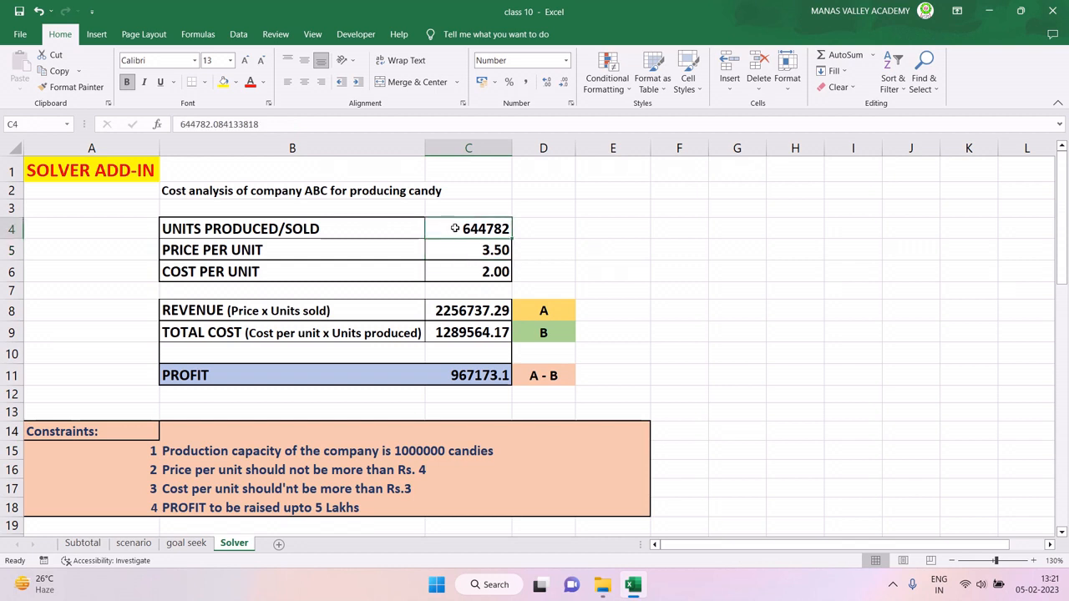
# - Review the cost per unit row and the total cost row that depends on it
pyautogui.click(460, 269)
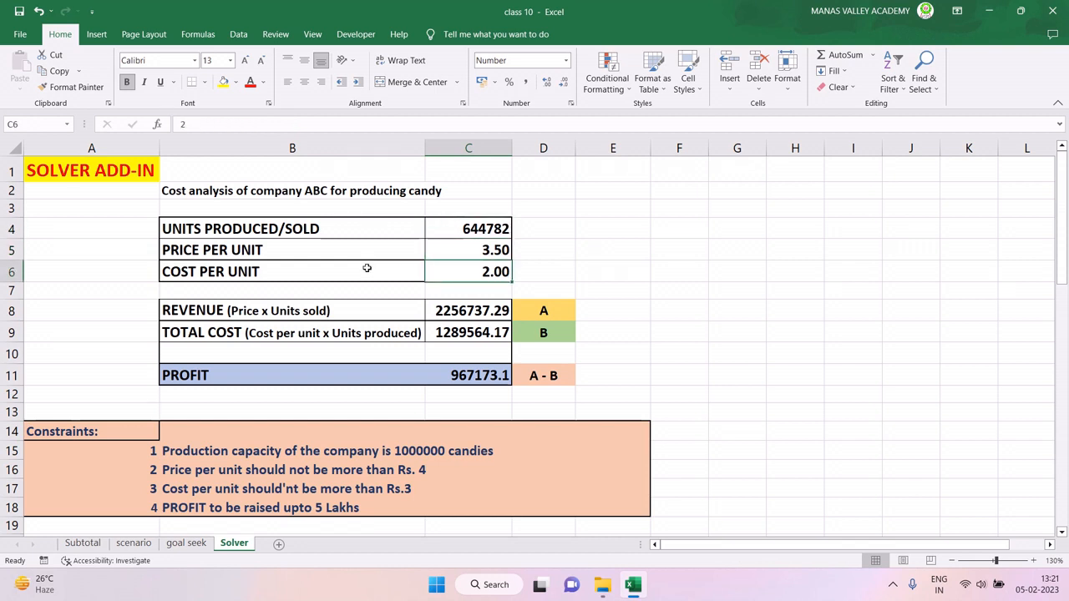
pyautogui.click(406, 275)
pyautogui.moveTo(407, 275); pyautogui.dragTo(447, 277)
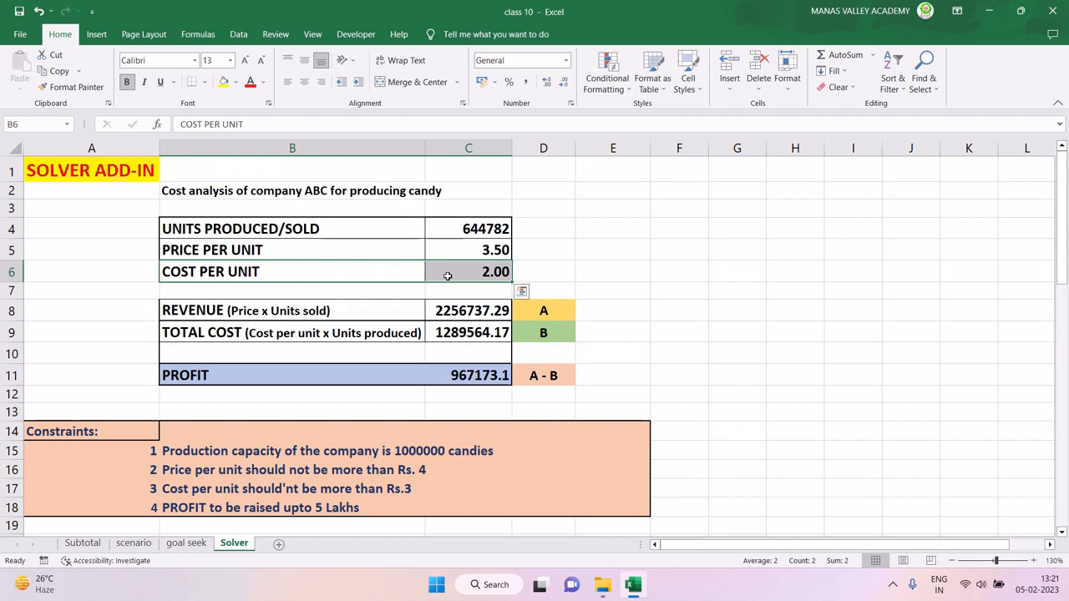
pyautogui.click(269, 329)
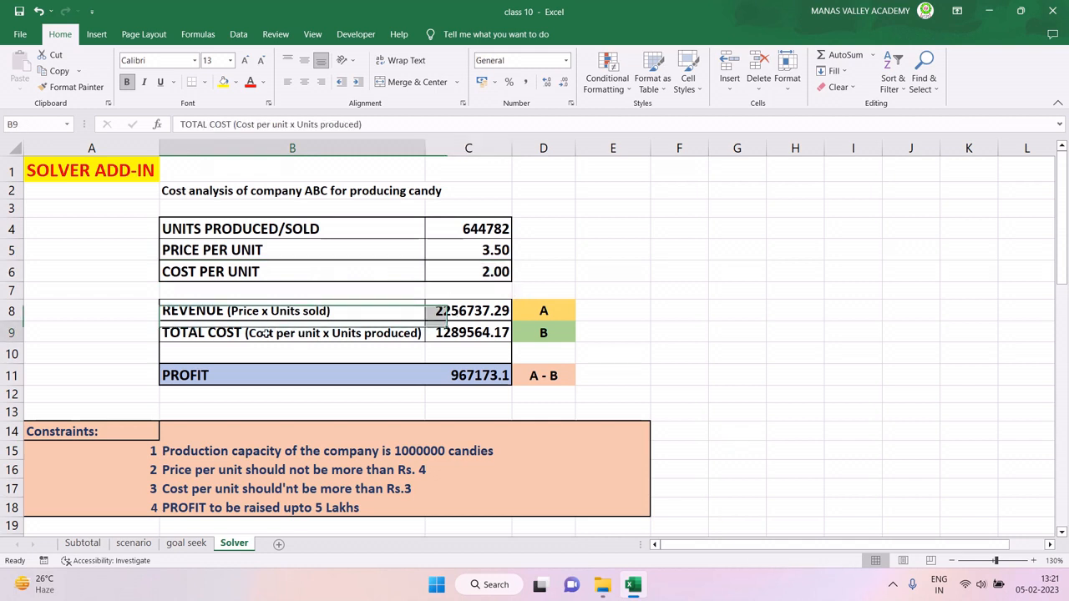
pyautogui.click(431, 337)
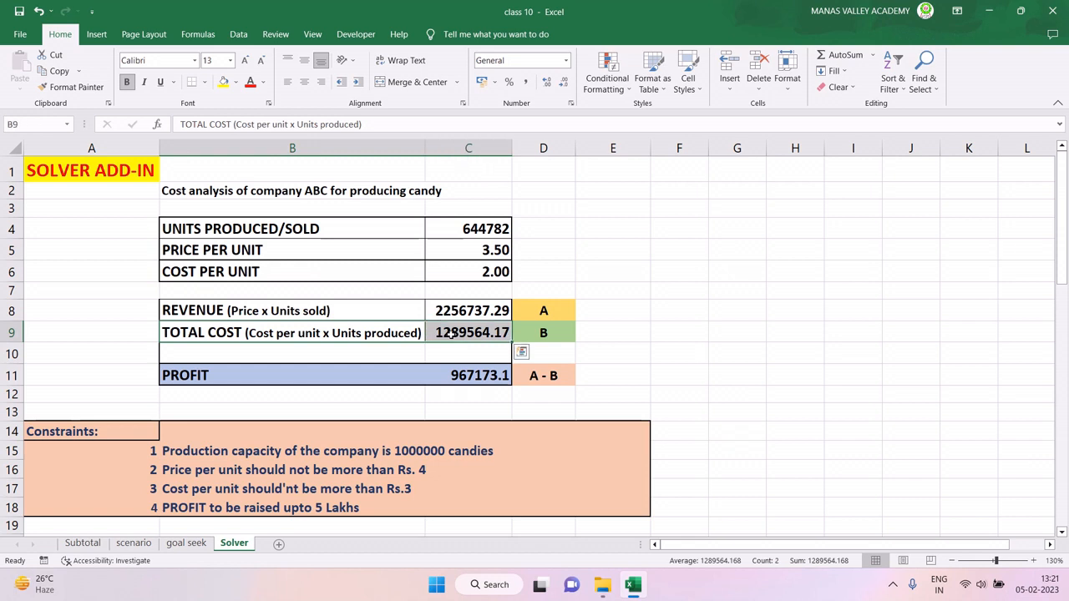
pyautogui.press('Up')
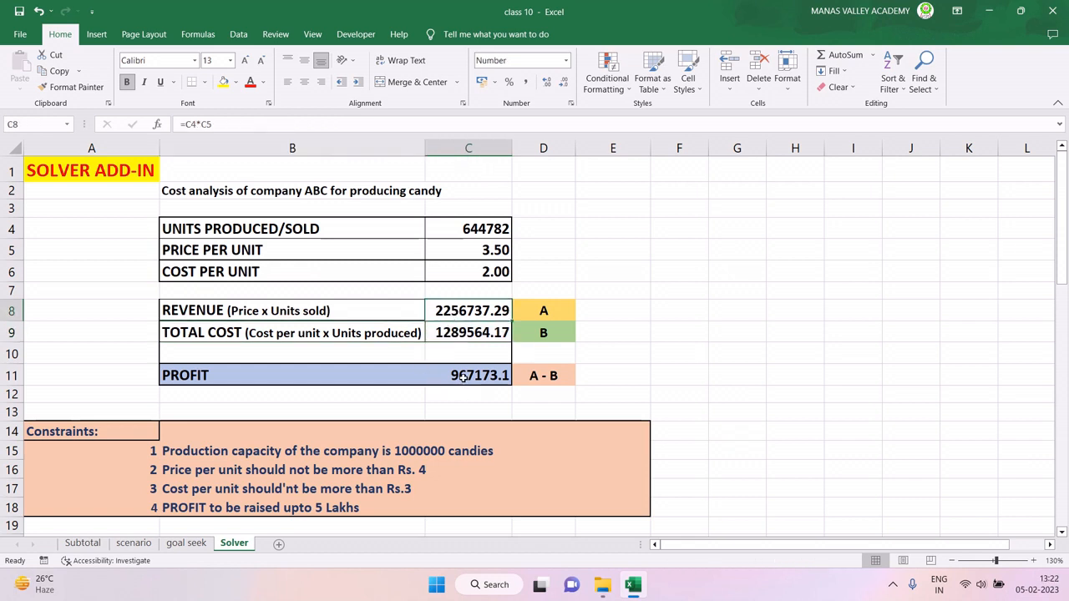
# - Inspect the profit formula in C11 against the revenue and total cost rows it uses
pyautogui.click(461, 377)
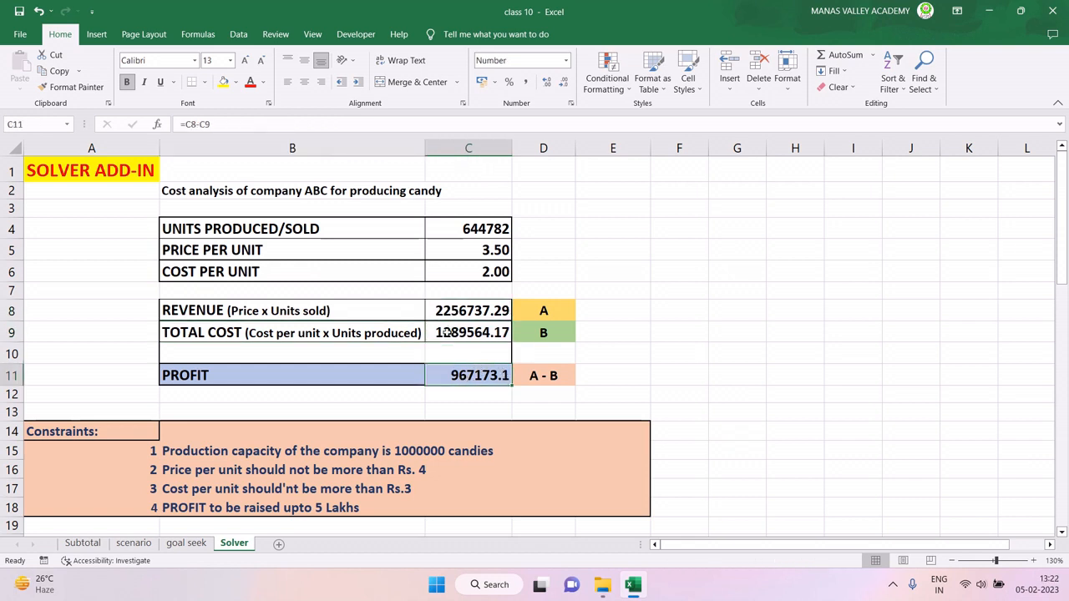
pyautogui.click(417, 333)
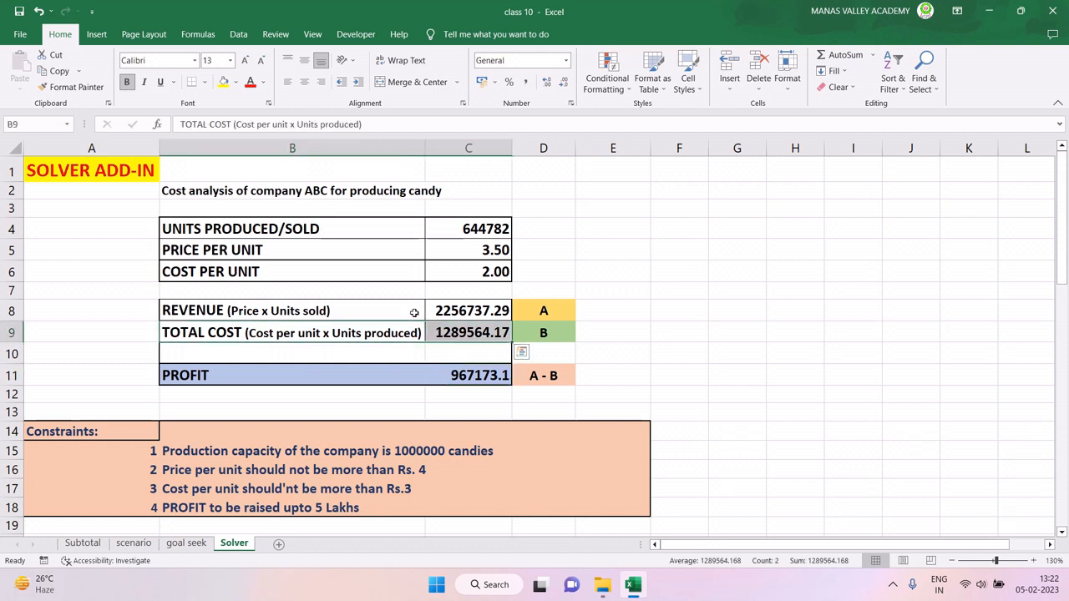
pyautogui.moveTo(413, 311); pyautogui.dragTo(442, 311)
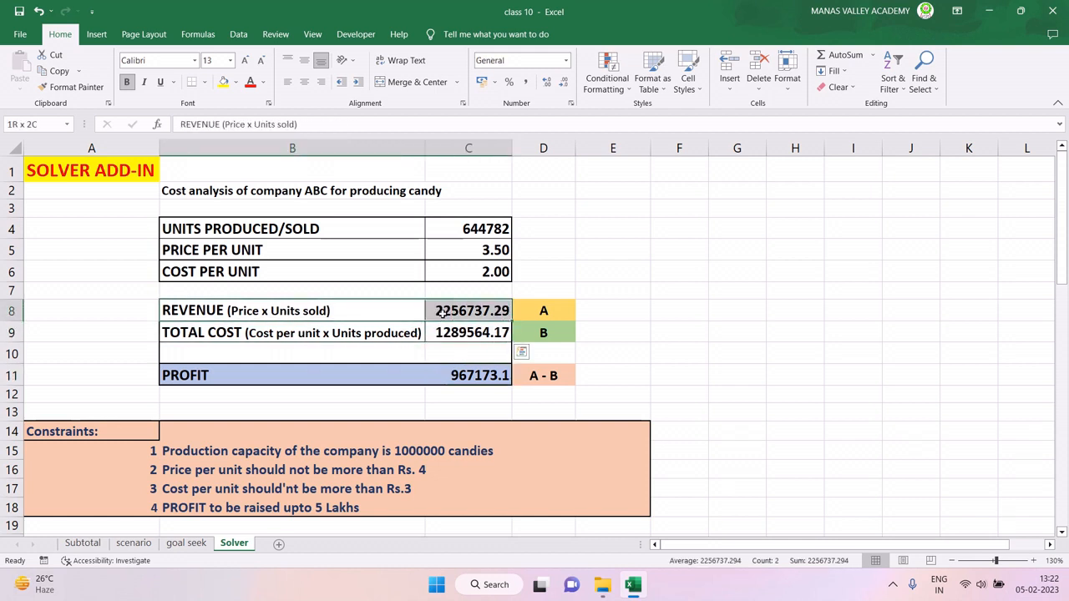
pyautogui.click(458, 377)
pyautogui.moveTo(489, 312); pyautogui.dragTo(489, 332)
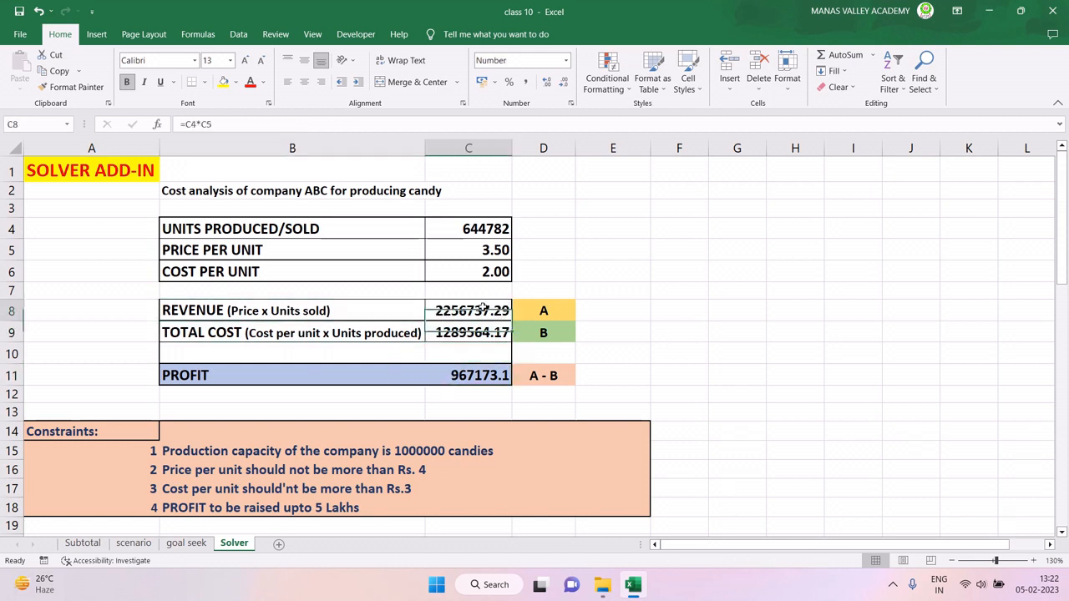
pyautogui.click(489, 313)
# - Review the revenue row with its A label and the total cost row with its formula and B label
pyautogui.click(360, 313)
pyautogui.moveTo(359, 312); pyautogui.dragTo(455, 312)
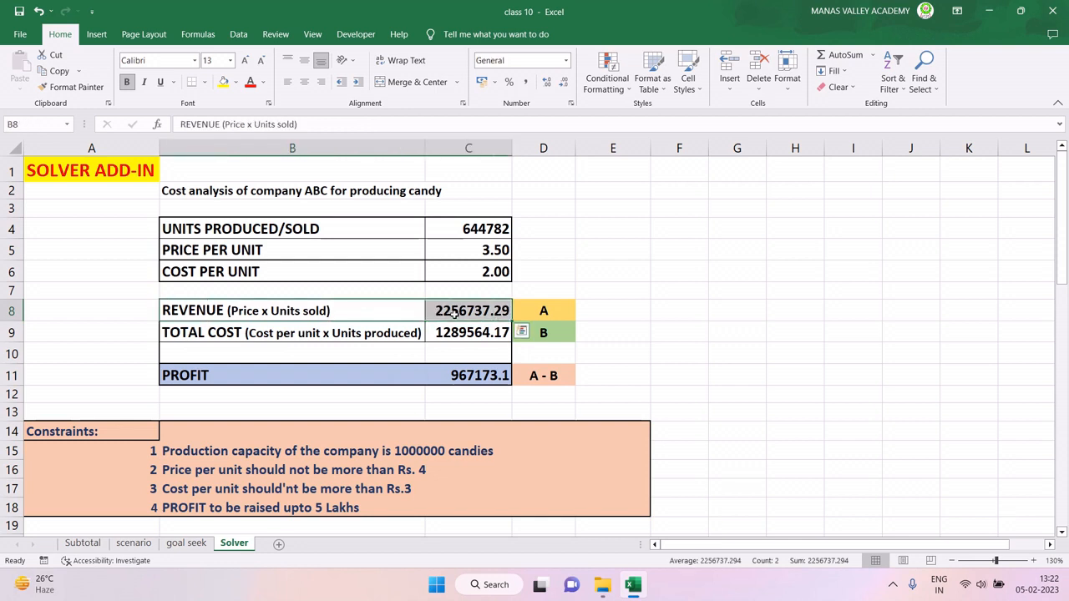
pyautogui.click(459, 312)
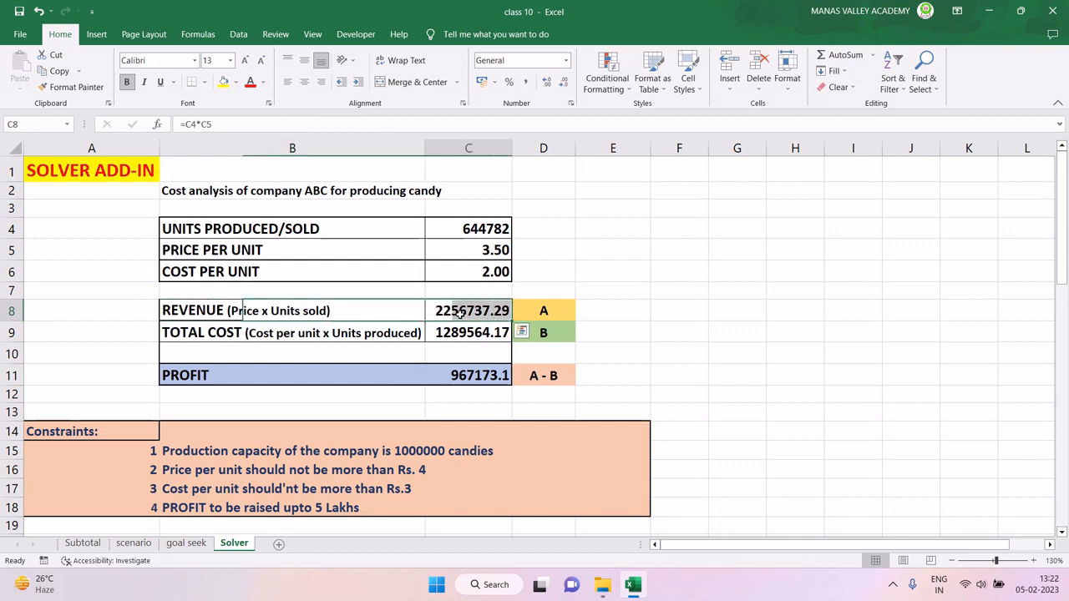
pyautogui.click(543, 312)
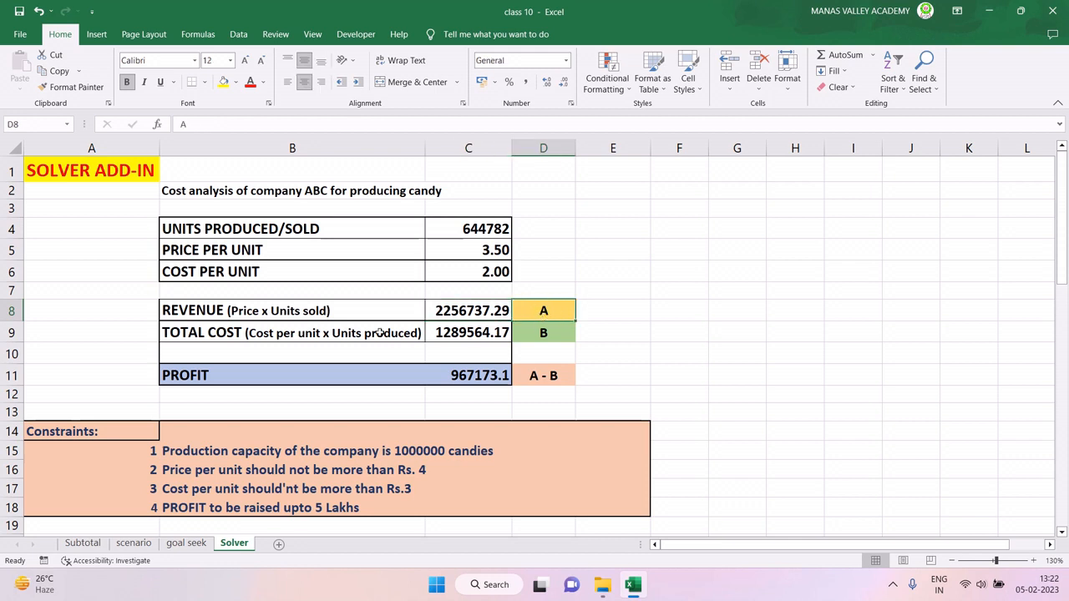
pyautogui.click(298, 333)
pyautogui.moveTo(298, 332); pyautogui.dragTo(449, 334)
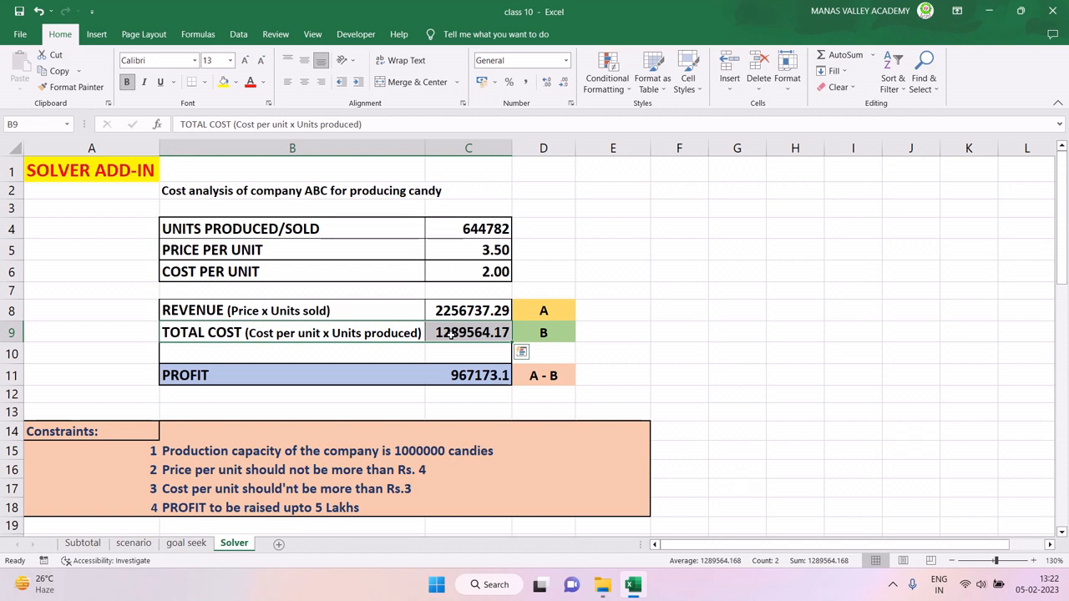
pyautogui.click(449, 334)
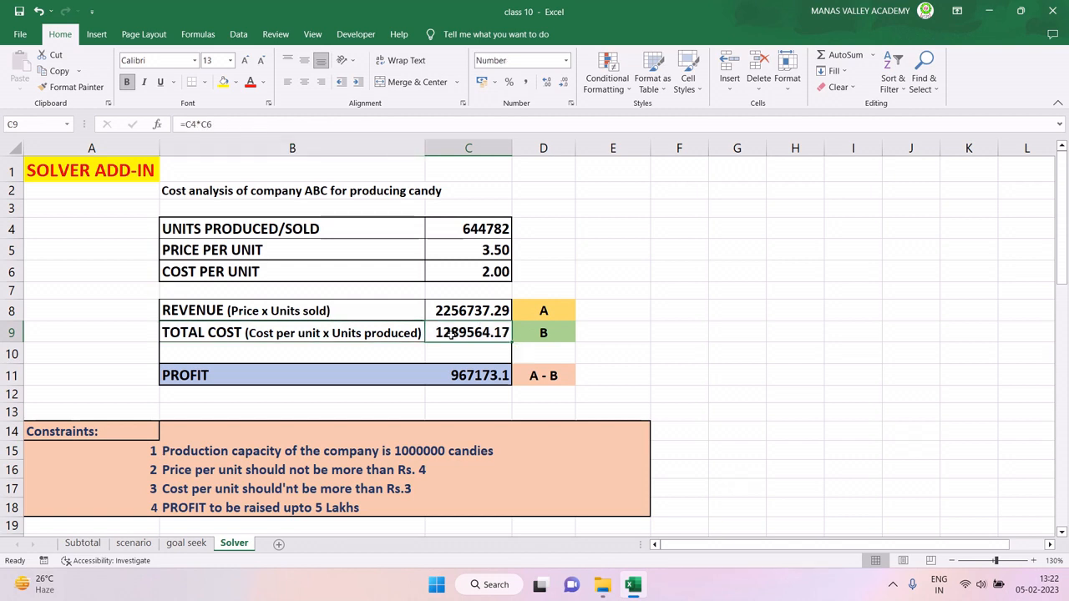
pyautogui.click(534, 335)
# - Compare the A - B label in D11 with the revenue, total cost and profit formulas in column C
pyautogui.click(534, 376)
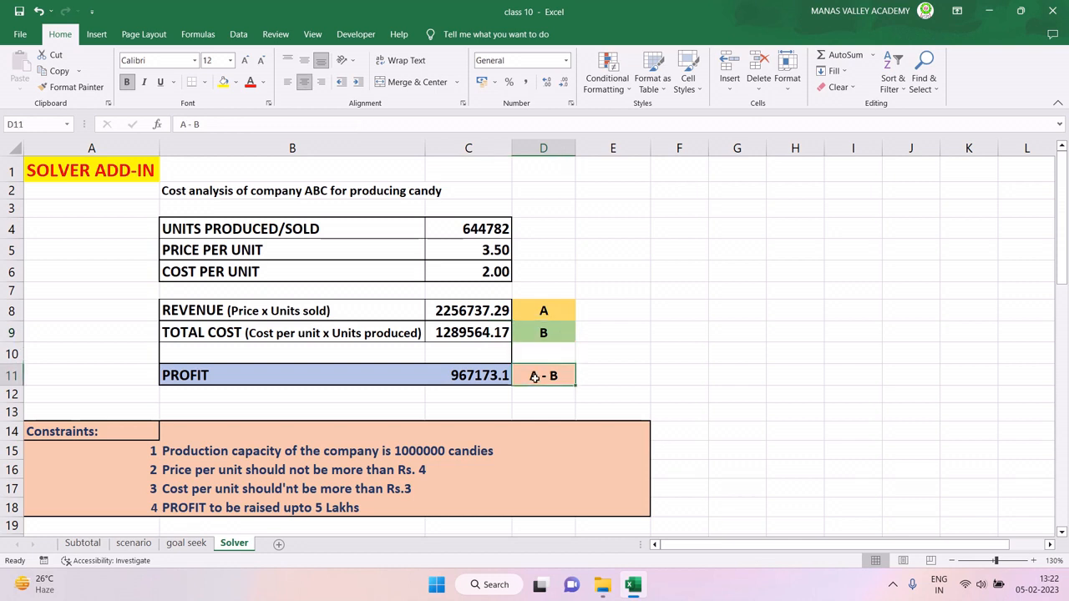
pyautogui.click(472, 375)
pyautogui.click(531, 379)
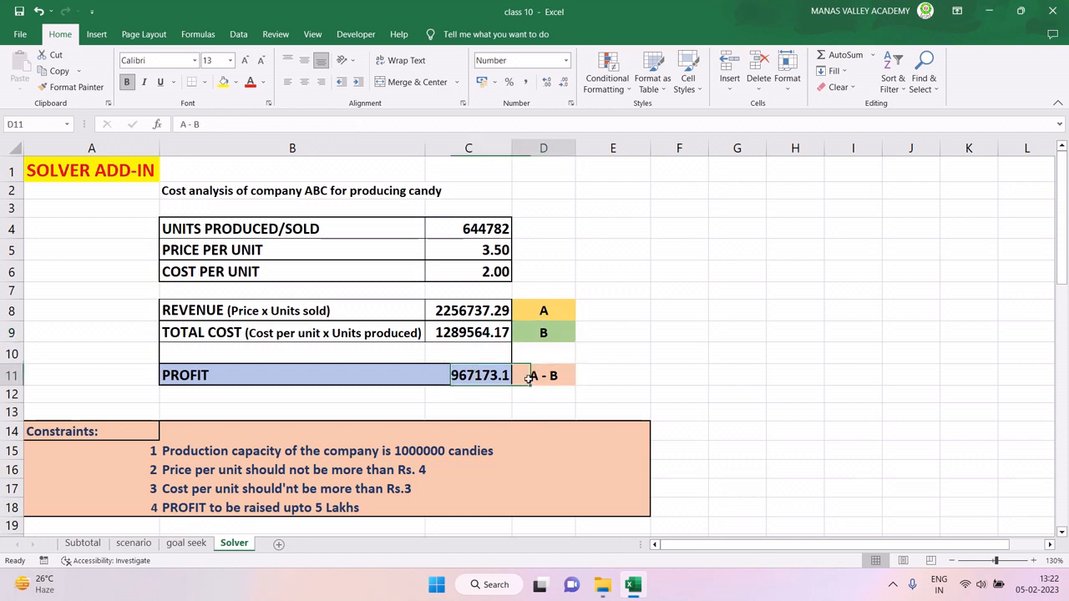
pyautogui.click(472, 313)
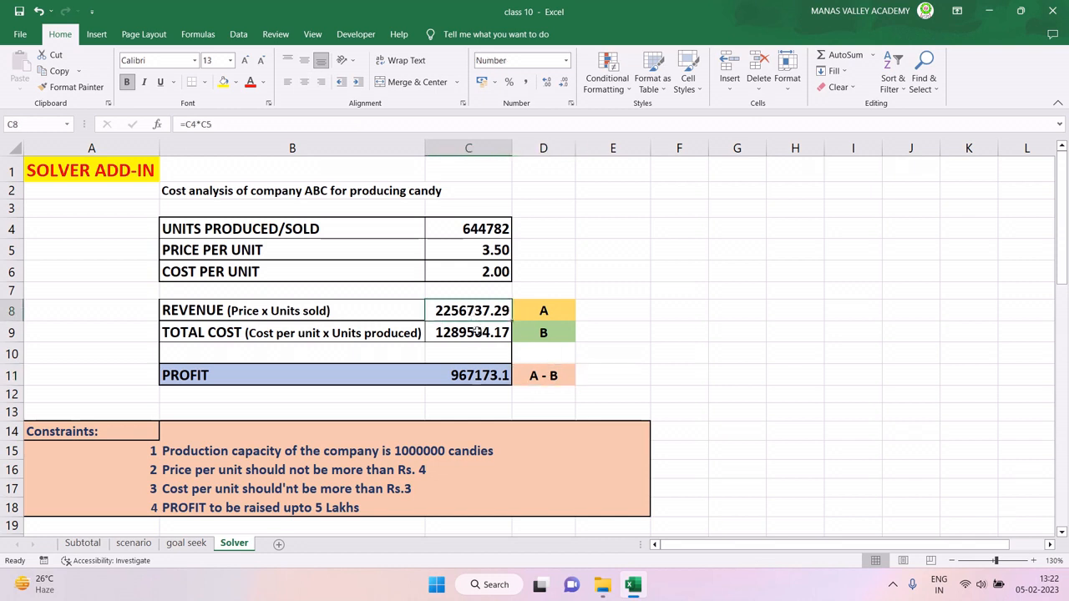
pyautogui.click(476, 333)
pyautogui.click(470, 378)
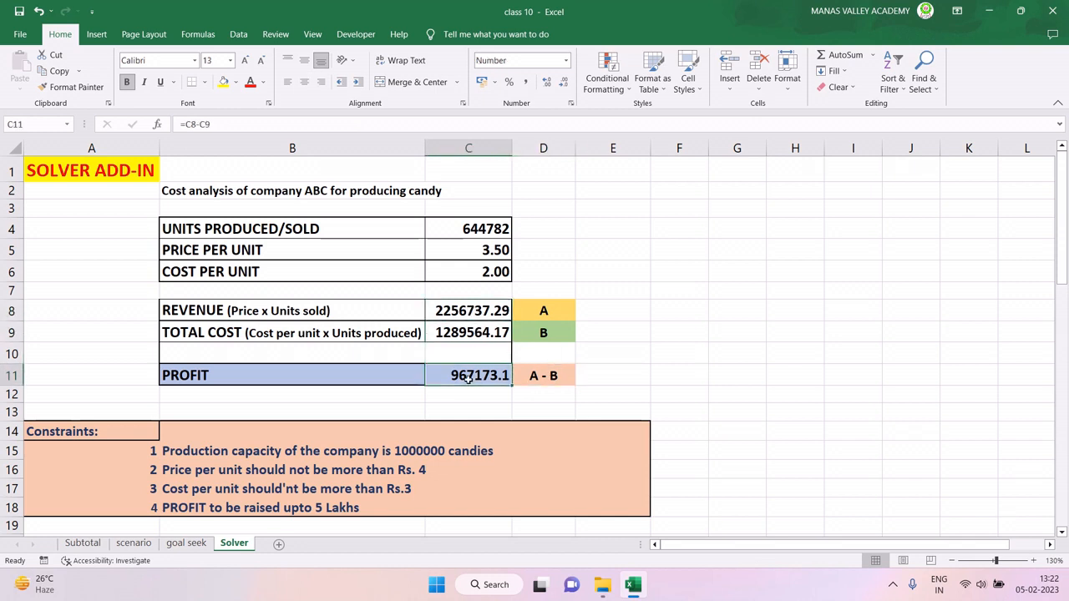
# - Change constraint 4 in B18 to read "PROFIT to be raised upto 15 Lakhs"
pyautogui.moveTo(393, 373); pyautogui.dragTo(468, 377)
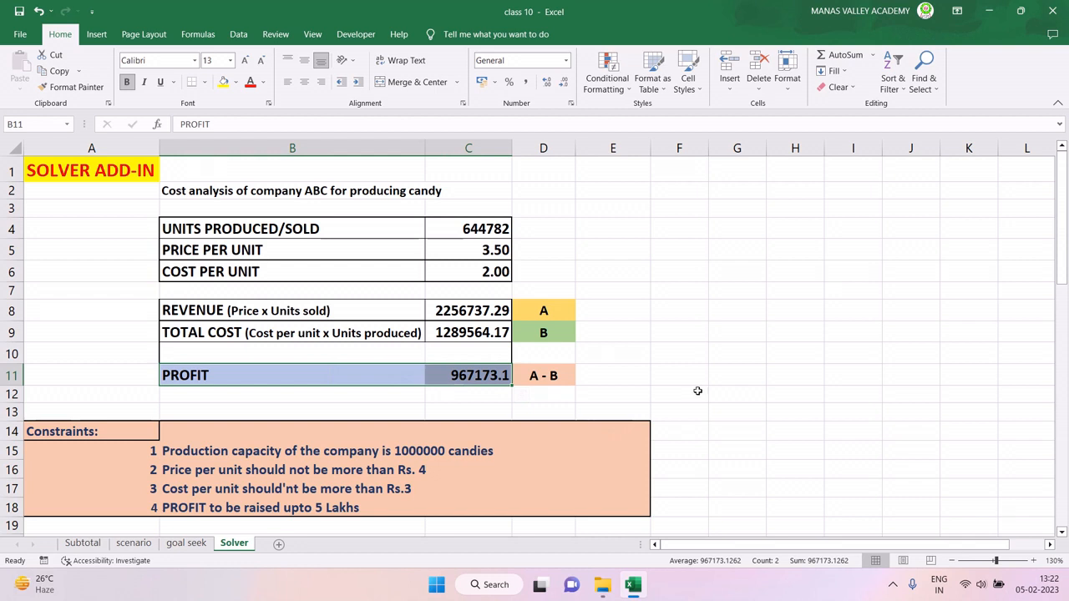
pyautogui.click(167, 509)
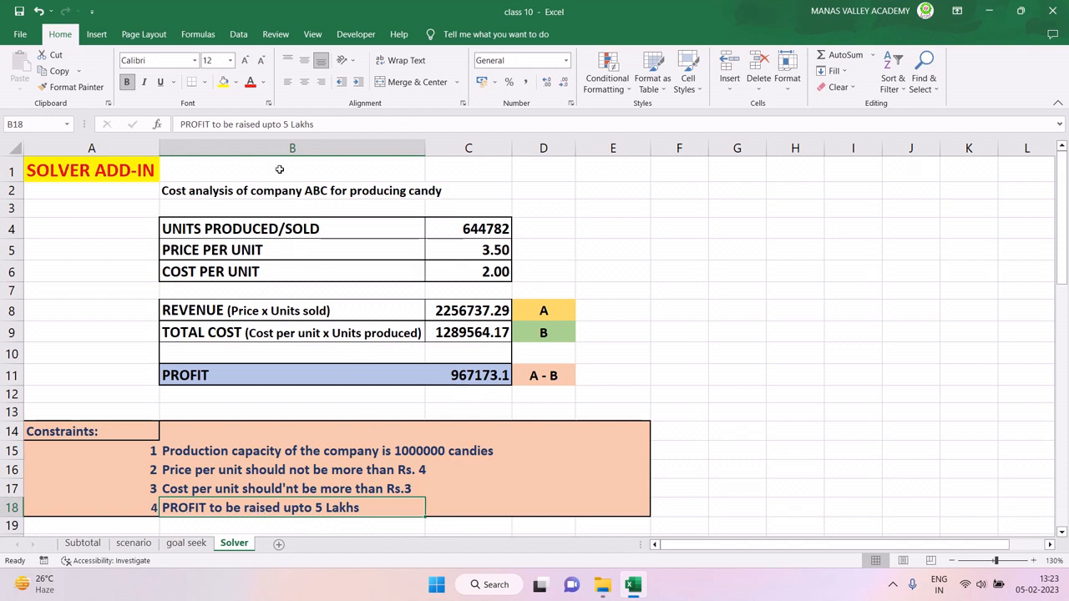
pyautogui.click(292, 125)
pyautogui.write('1')
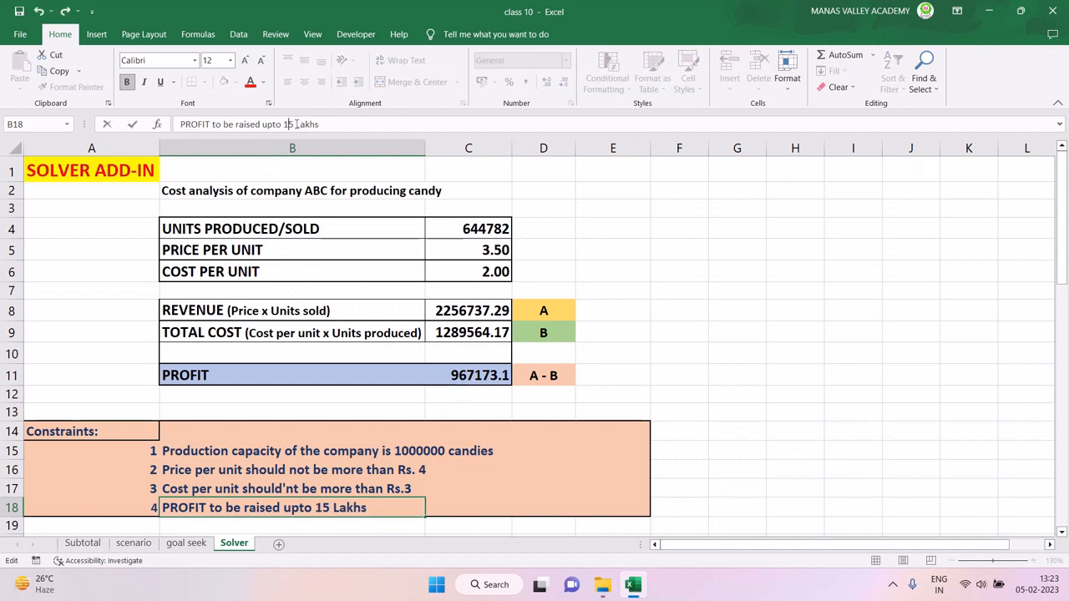
pyautogui.press('Return')
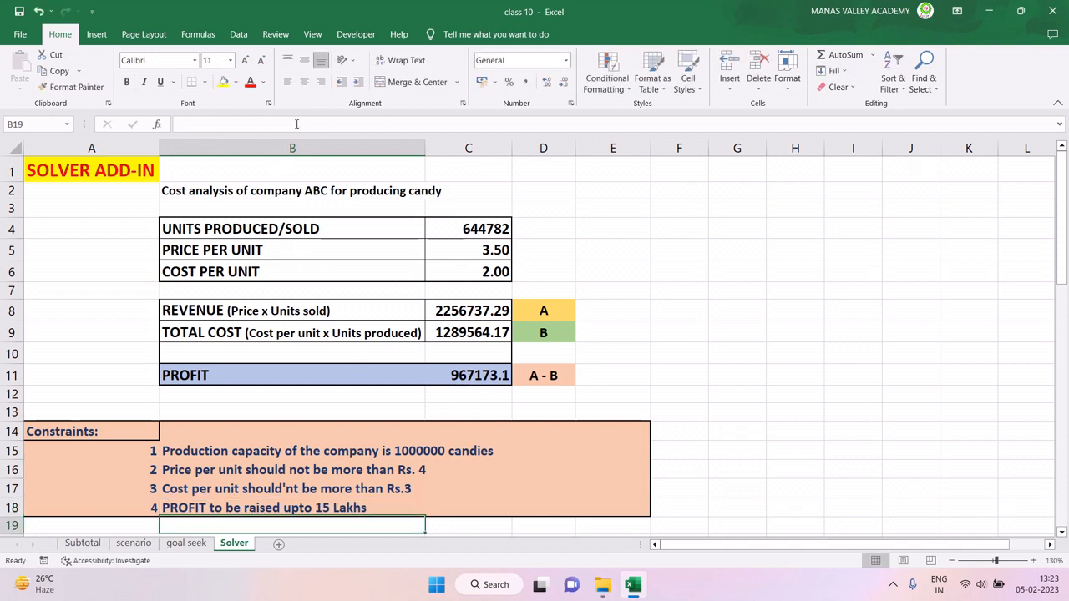
pyautogui.click(189, 511)
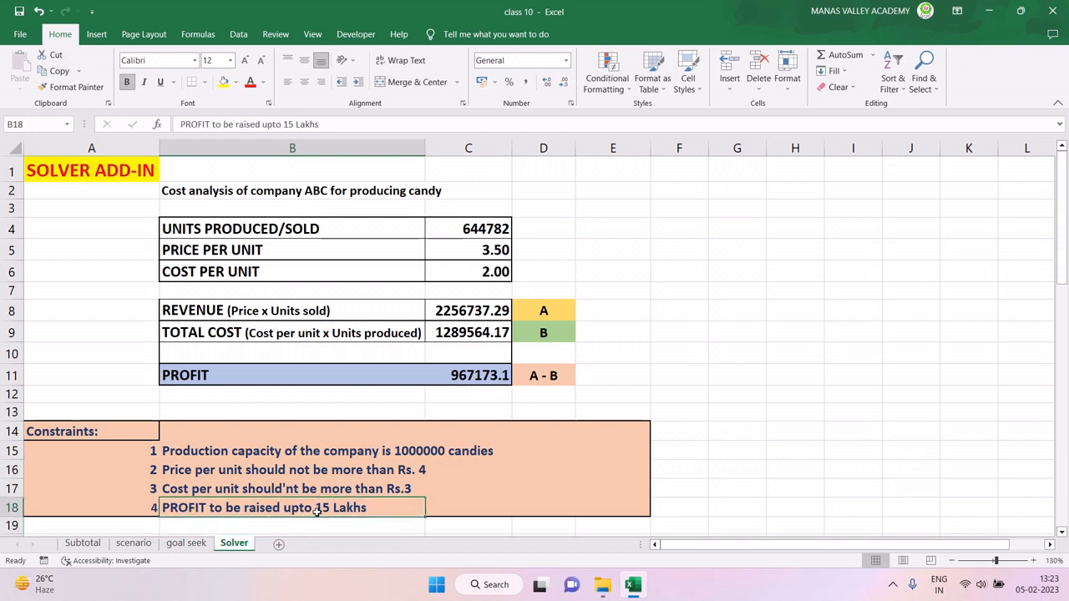
# - Change the cost per unit limit in constraint 3 (B17) to Rs.2.5
pyautogui.click(178, 491)
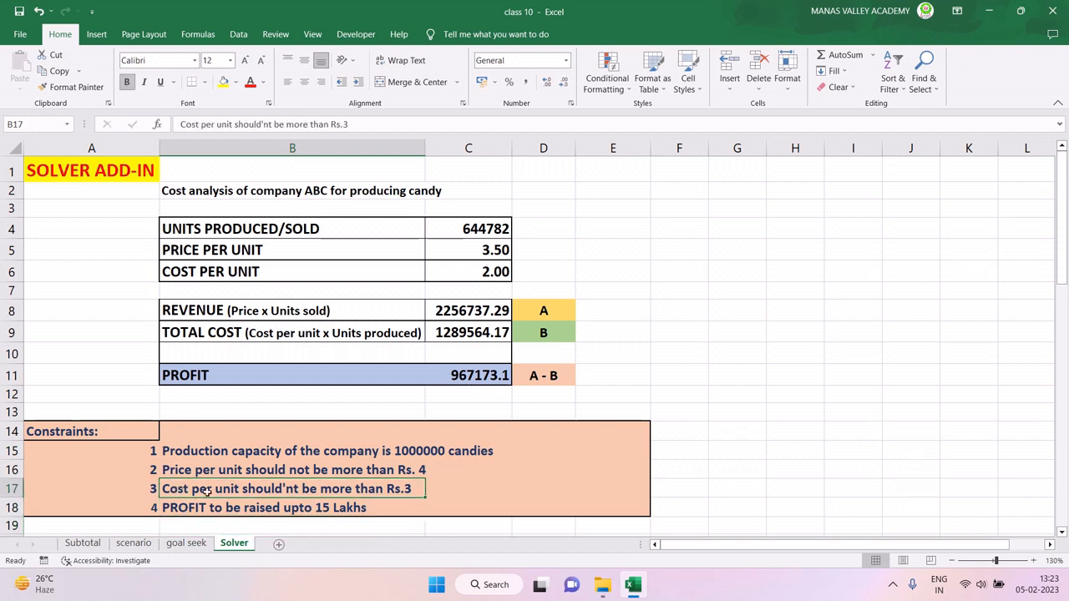
pyautogui.click(361, 125)
pyautogui.press('BackSpace')
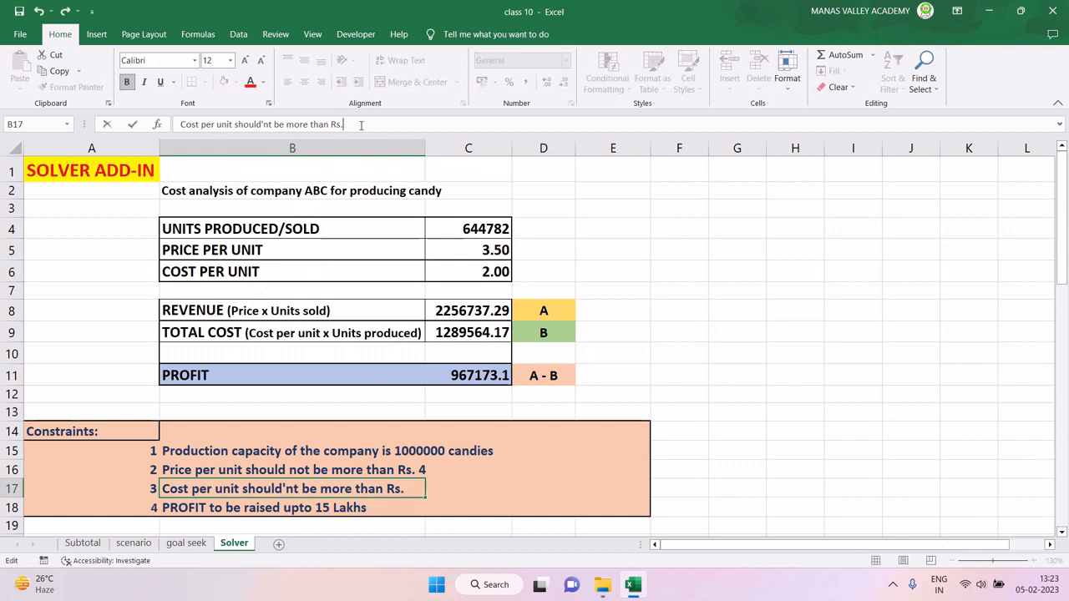
pyautogui.write('2.5')
pyautogui.press('Return')
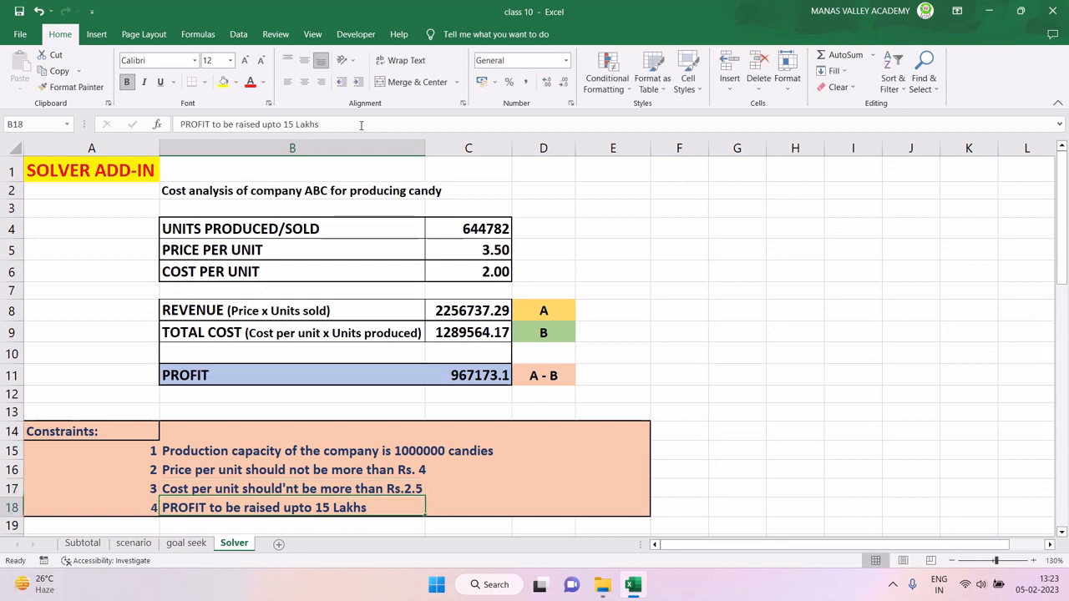
# - Review the four constraints on production capacity, price per unit, cost per unit and profit in rows 15 to 18
pyautogui.click(183, 488)
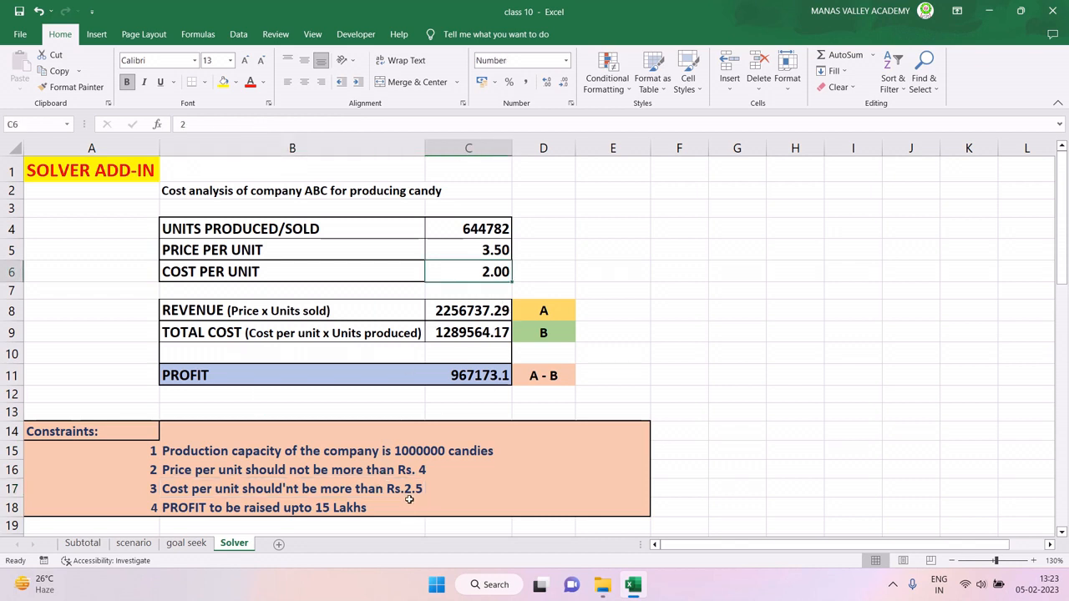
pyautogui.click(165, 472)
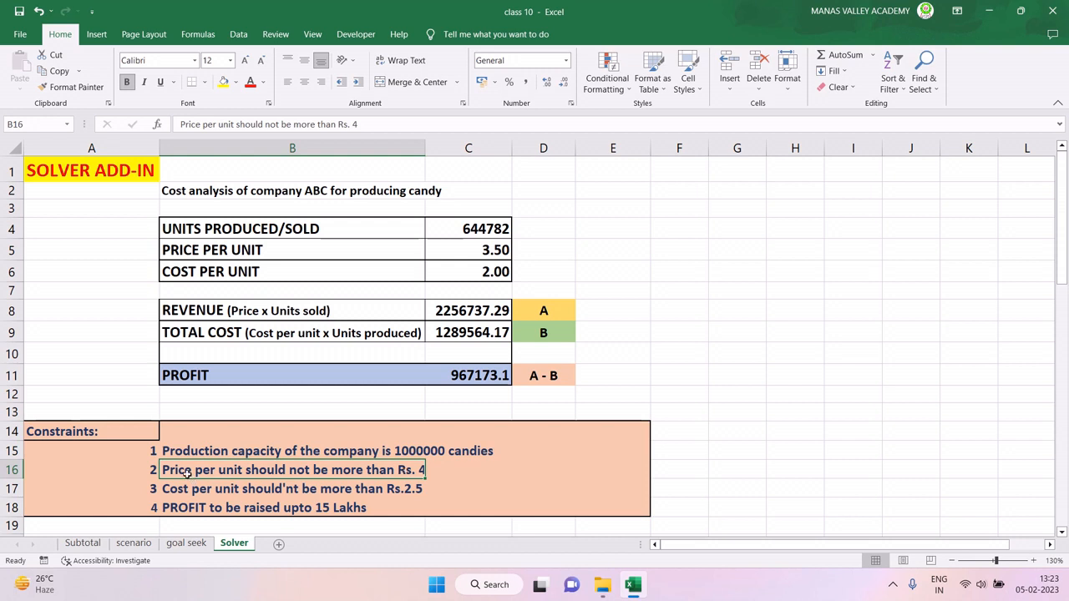
pyautogui.moveTo(186, 474); pyautogui.dragTo(401, 461)
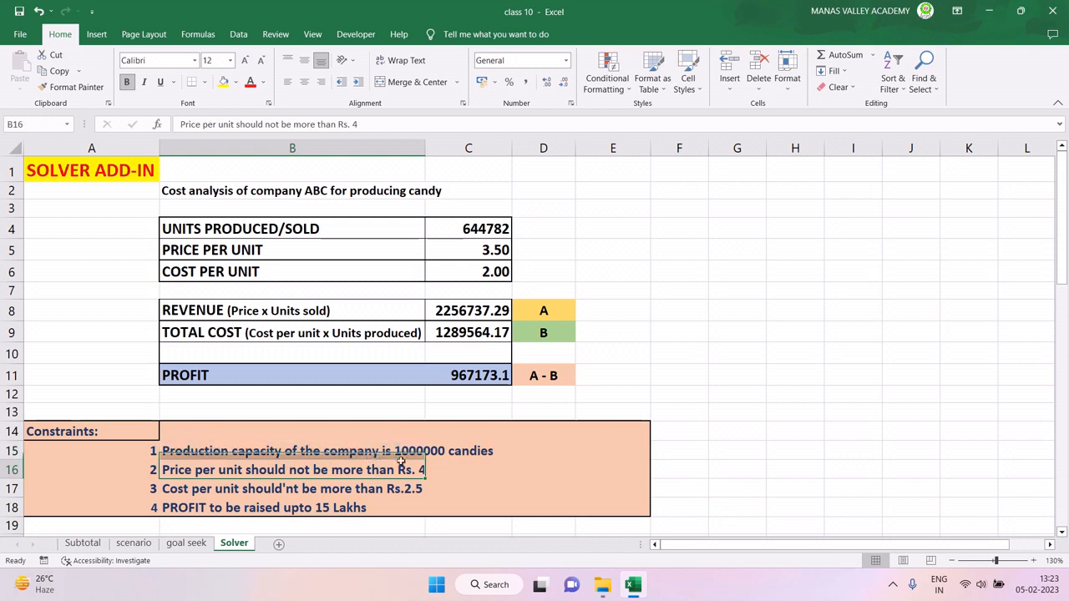
pyautogui.click(177, 491)
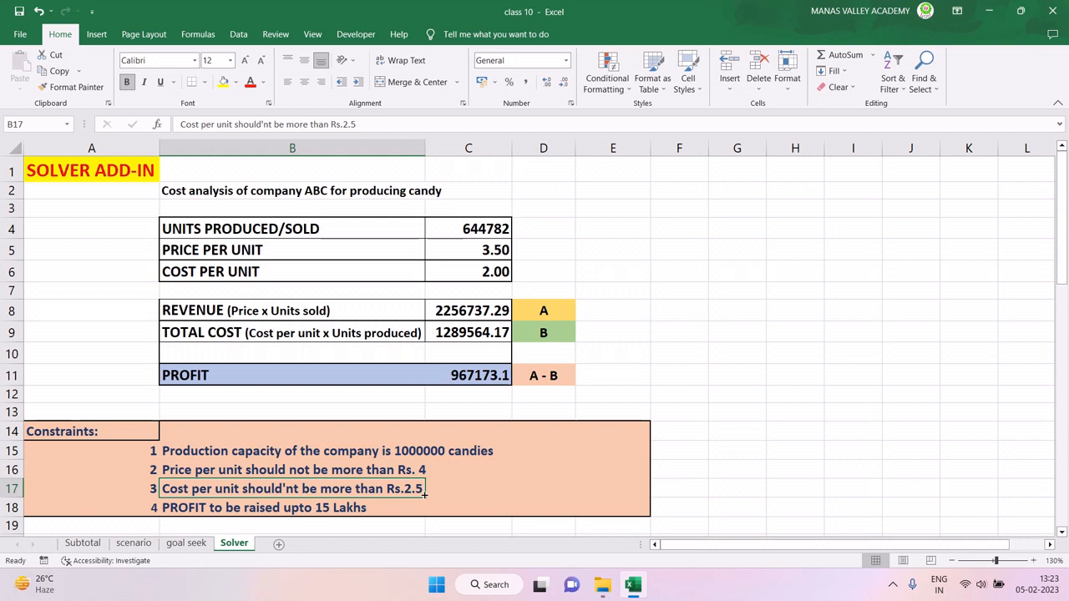
pyautogui.moveTo(404, 471); pyautogui.dragTo(406, 489)
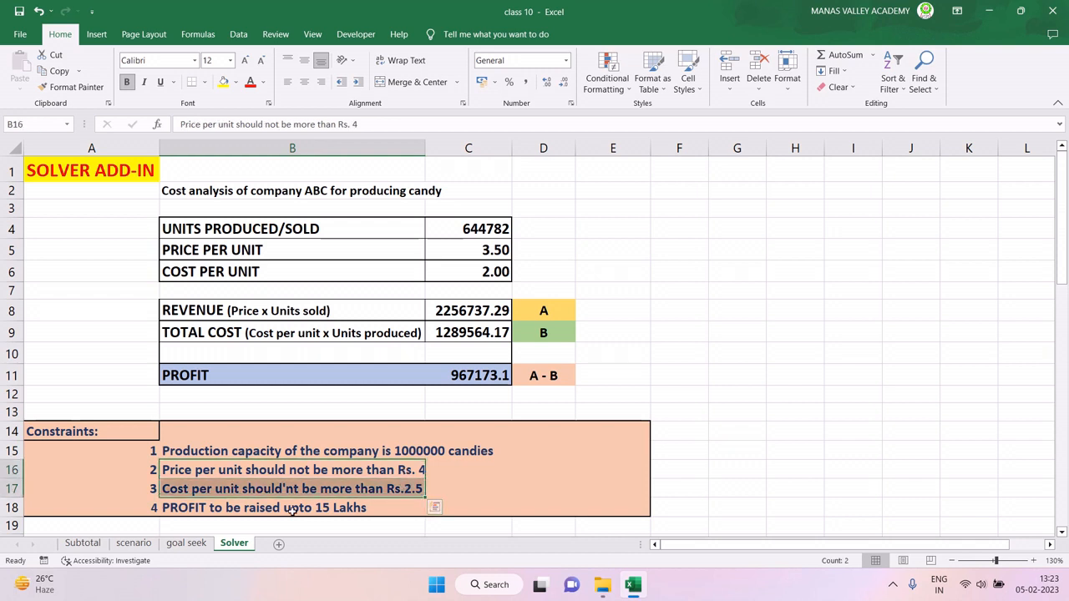
pyautogui.click(181, 507)
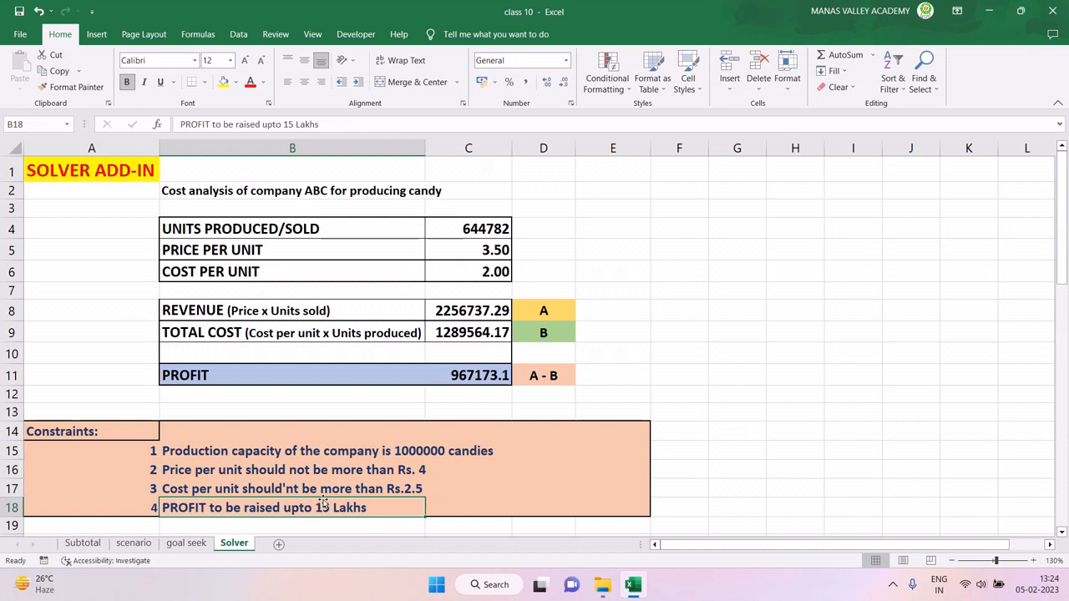
pyautogui.click(217, 452)
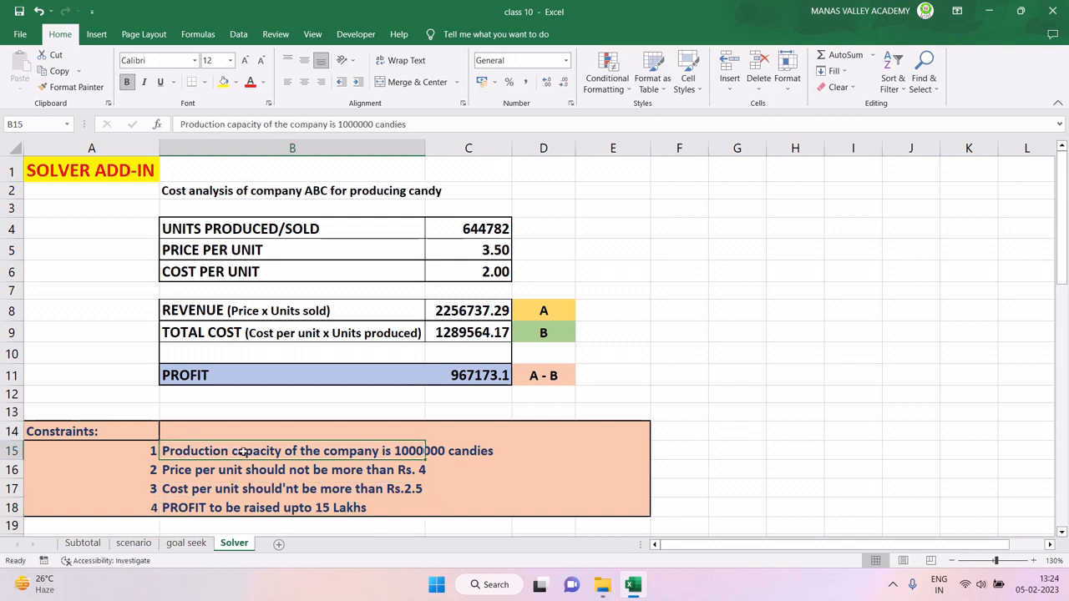
pyautogui.click(465, 475)
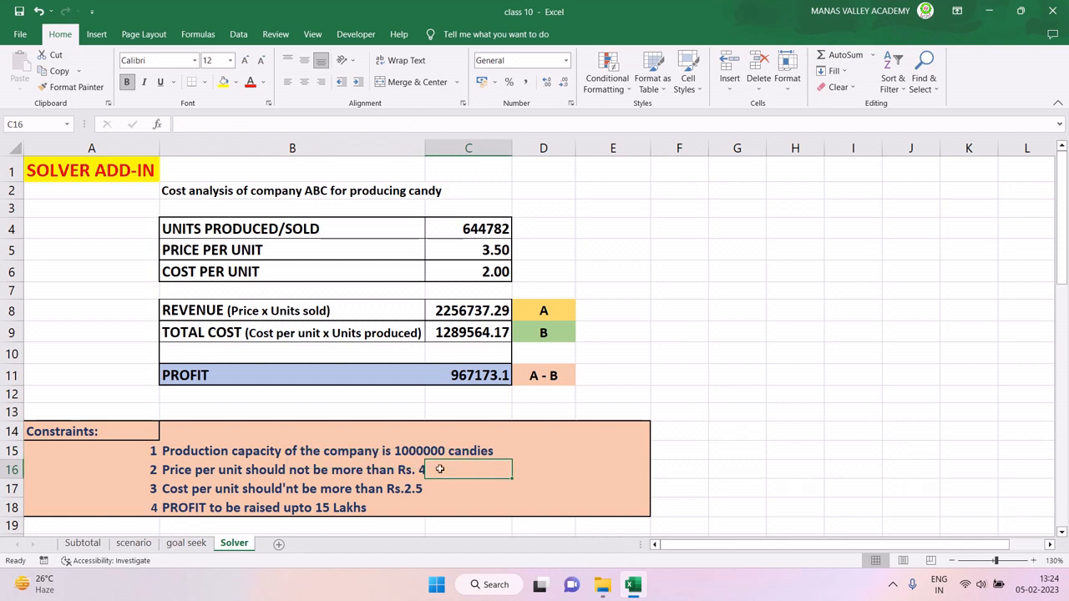
pyautogui.click(171, 457)
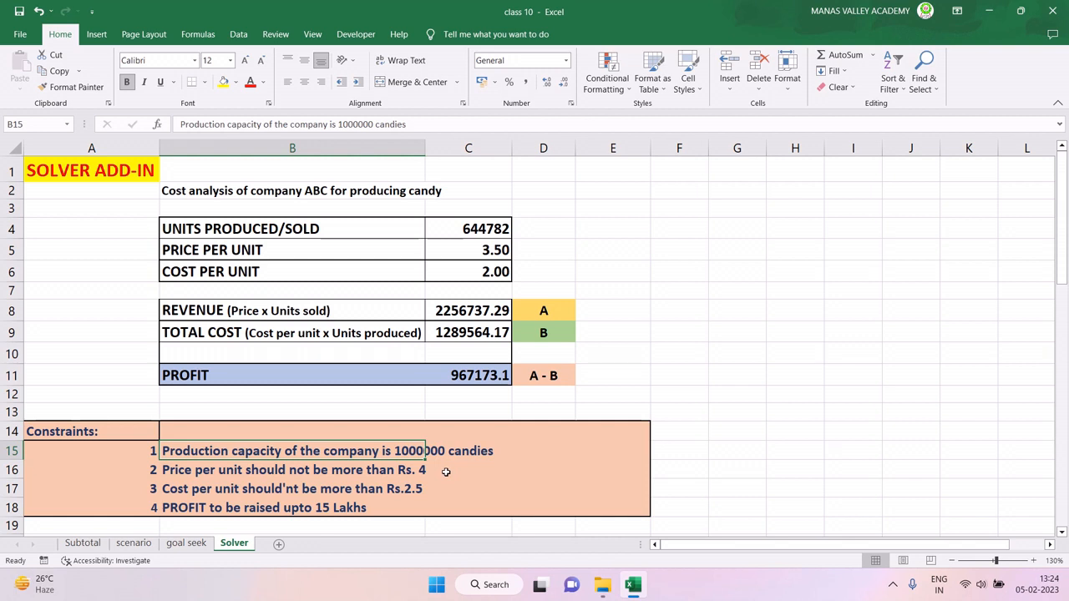
pyautogui.moveTo(392, 455); pyautogui.dragTo(385, 507)
# - Open Solver from the profit cell C11 and reset all its options and cell selections
pyautogui.click(469, 379)
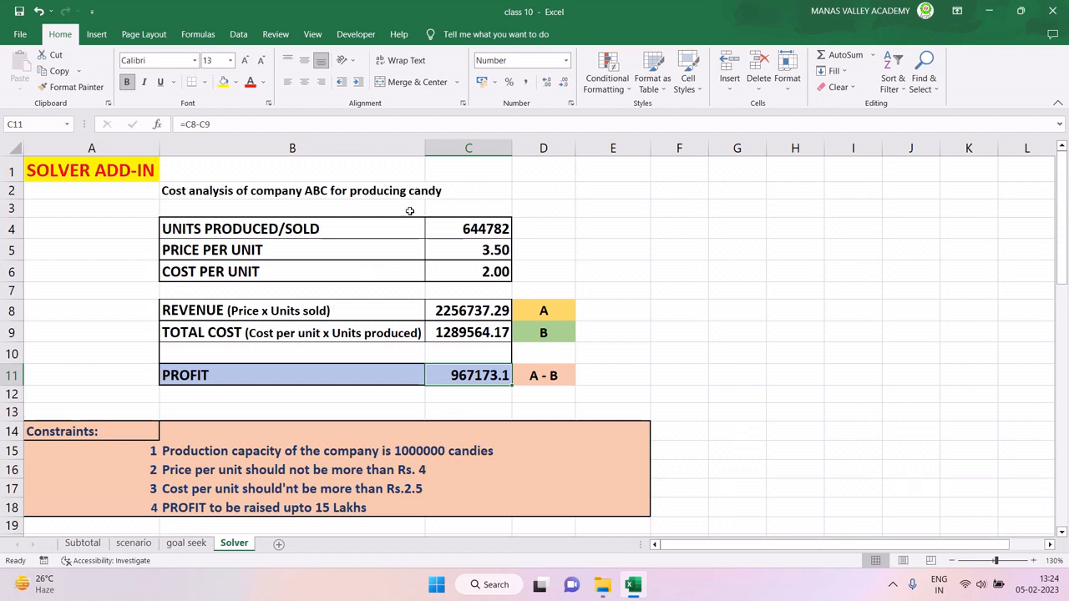
pyautogui.click(466, 232)
pyautogui.click(456, 375)
pyautogui.click(243, 36)
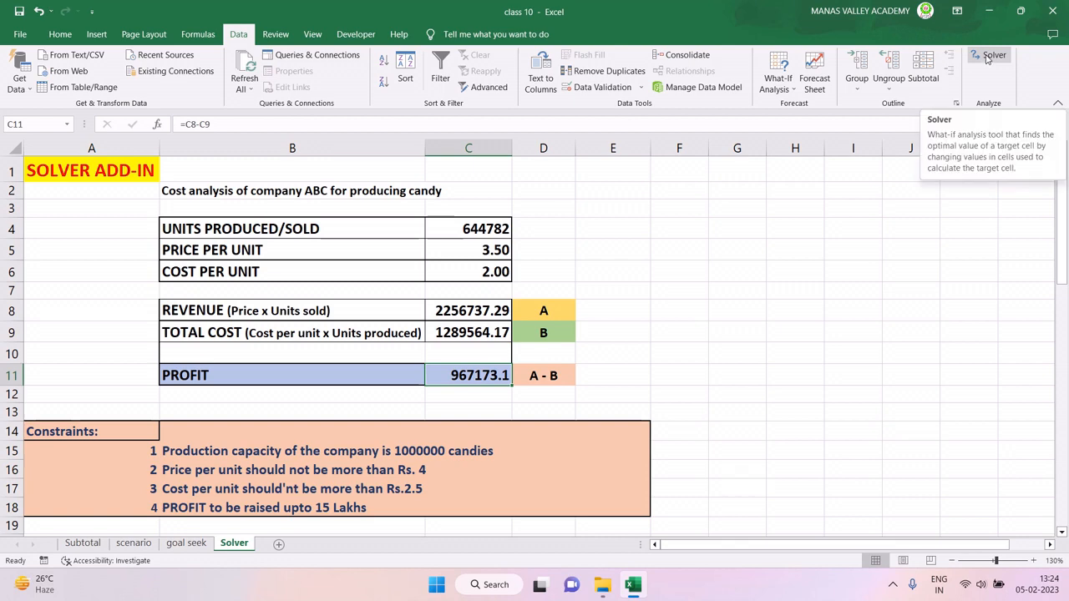
pyautogui.click(988, 58)
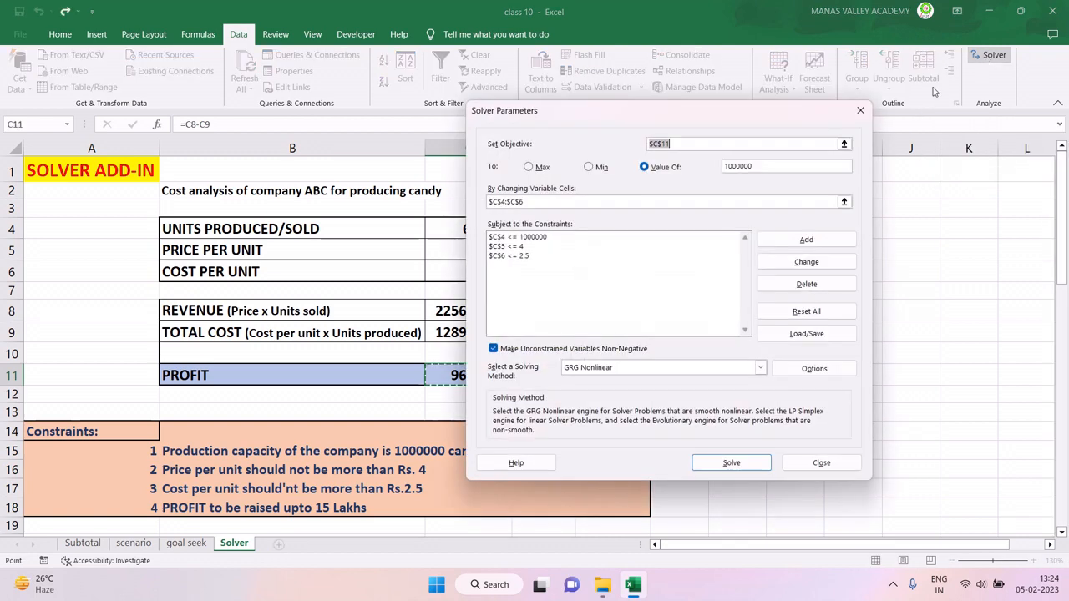
pyautogui.moveTo(620, 124); pyautogui.dragTo(760, 102)
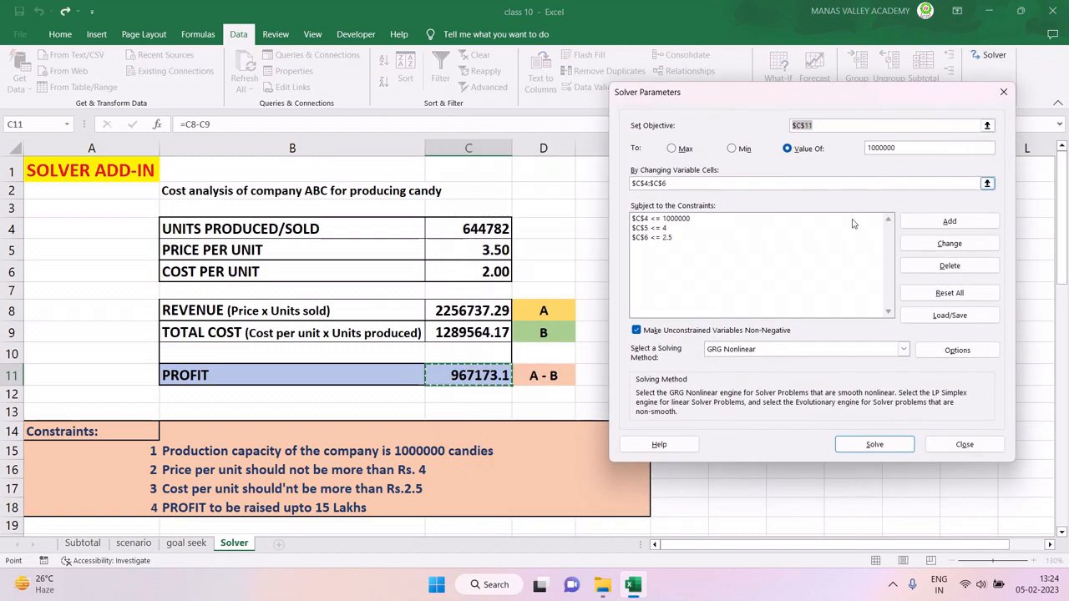
pyautogui.click(925, 294)
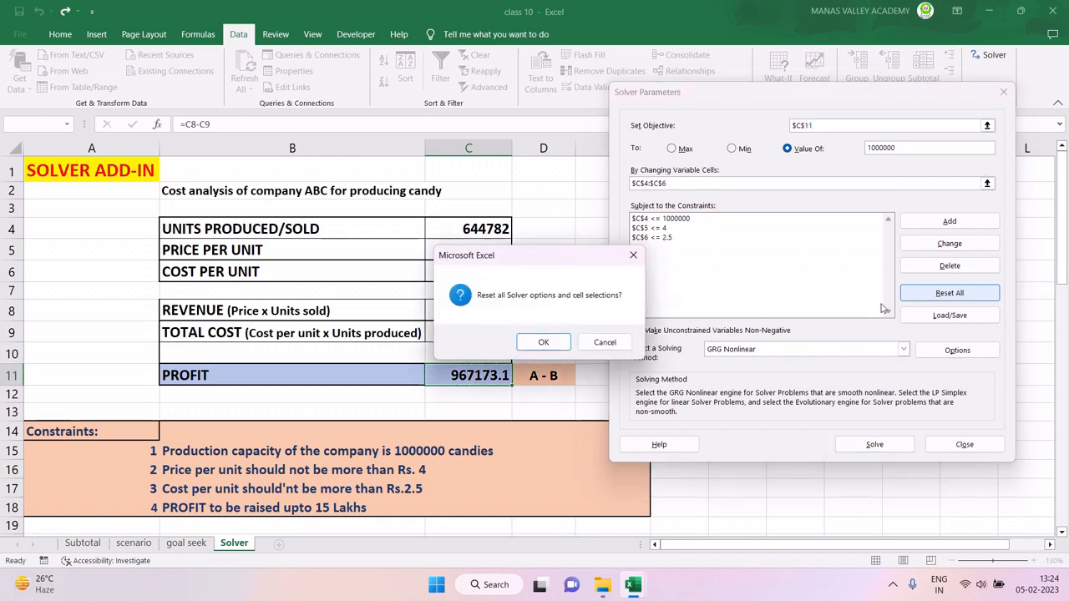
pyautogui.click(544, 339)
# - Set the Solver objective to the profit cell C11 with a target value of 1500000
pyautogui.moveTo(745, 98); pyautogui.dragTo(730, 91)
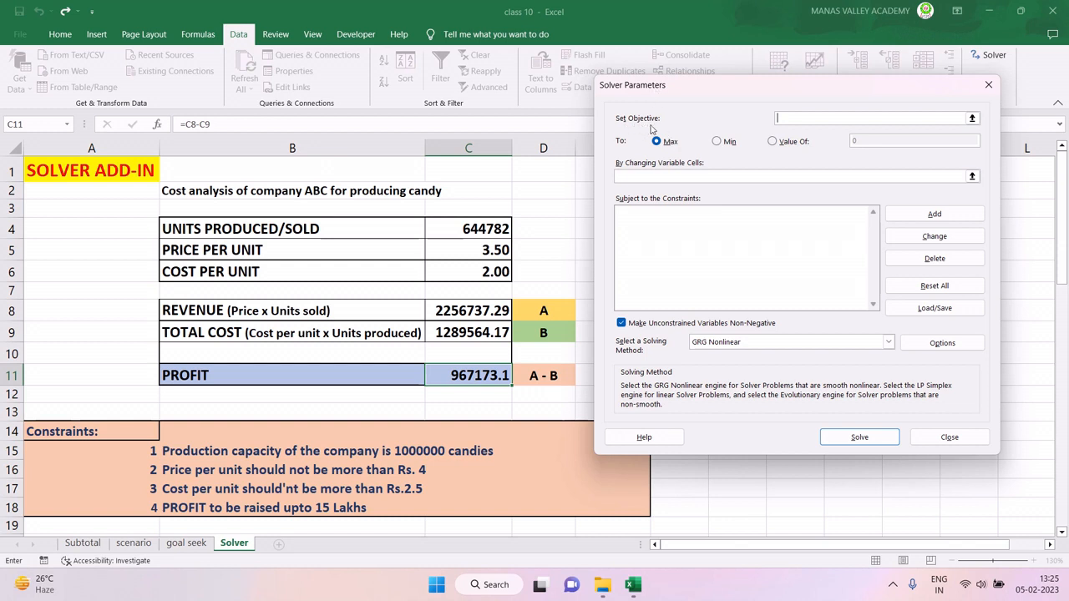
pyautogui.click(810, 120)
pyautogui.click(459, 378)
pyautogui.click(773, 143)
pyautogui.moveTo(864, 141); pyautogui.dragTo(843, 143)
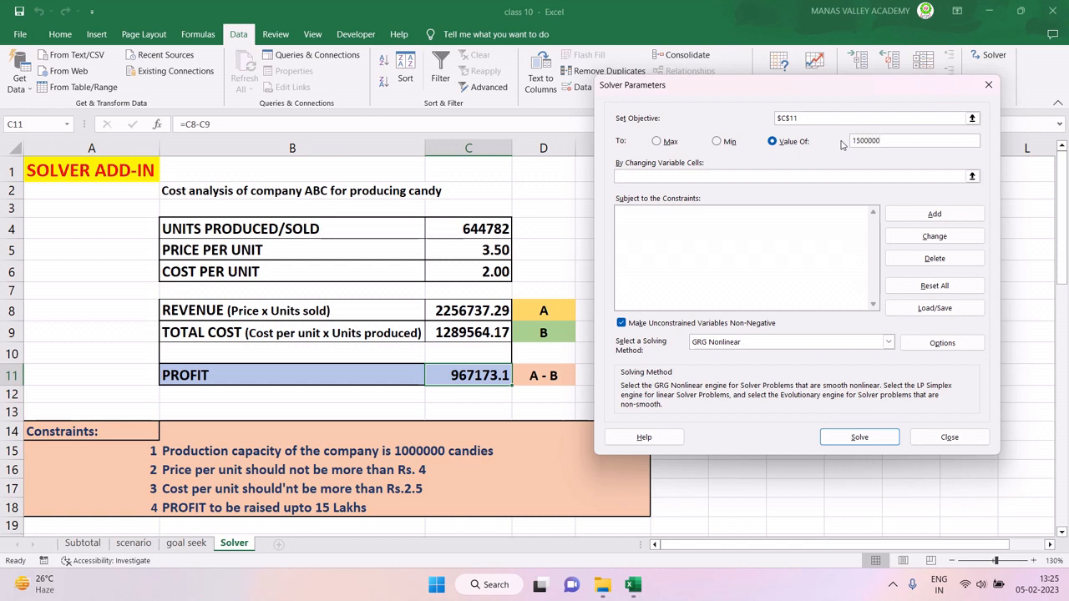
pyautogui.press('BackSpace')
pyautogui.press('BackSpace')
pyautogui.press('BackSpace')
pyautogui.press('BackSpace')
pyautogui.press('BackSpace')
pyautogui.press('BackSpace')
pyautogui.press('Tab')
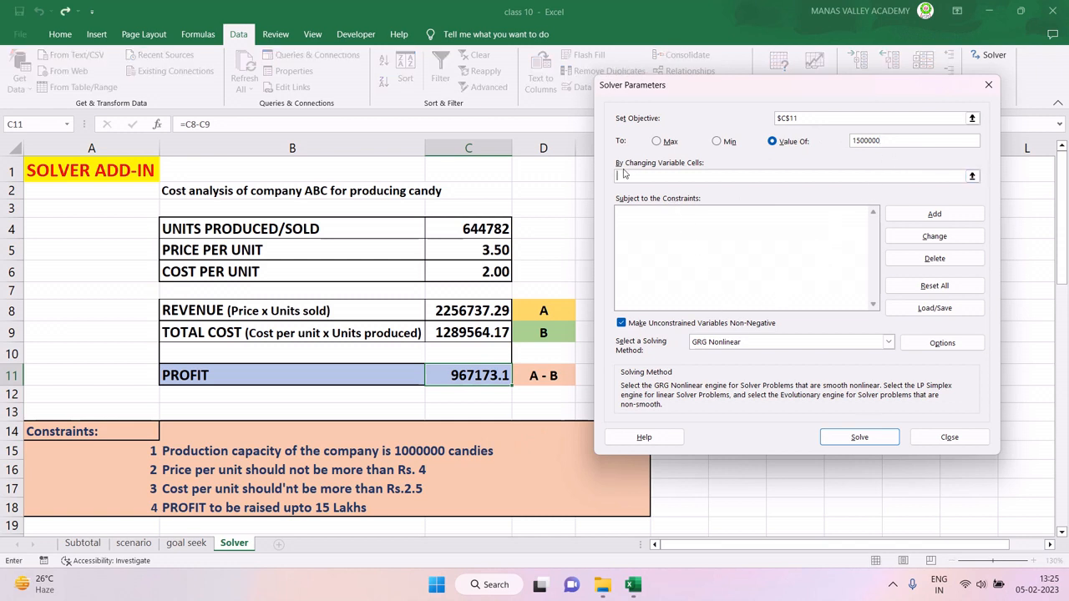
# - Set the Solver's changing variable cells to C4:C6, covering units, price per unit and cost per unit
pyautogui.click(482, 229)
pyautogui.moveTo(482, 228); pyautogui.dragTo(485, 271)
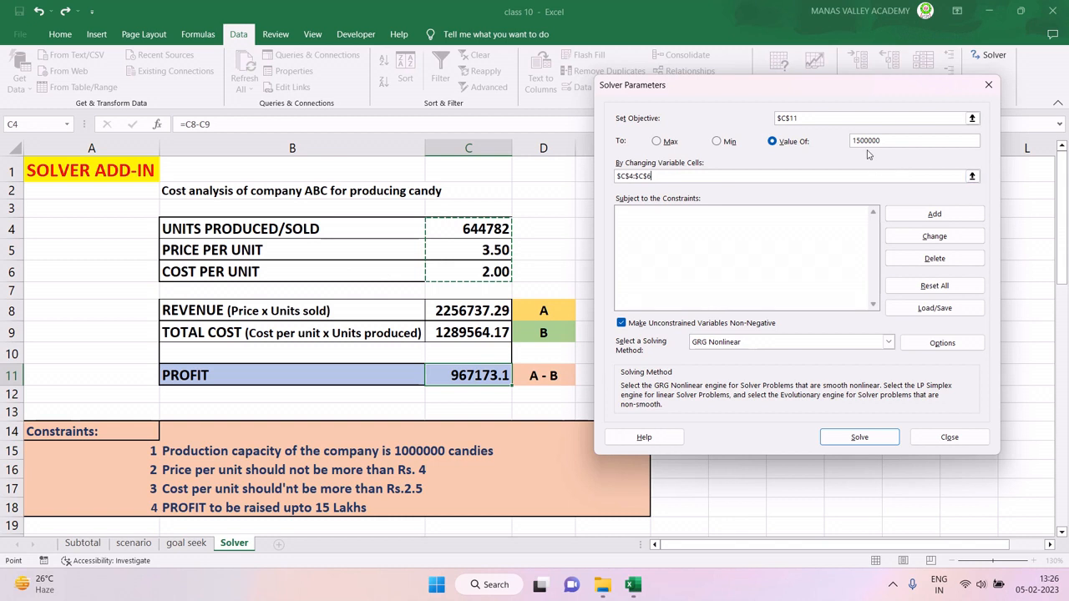
pyautogui.click(776, 181)
pyautogui.click(706, 241)
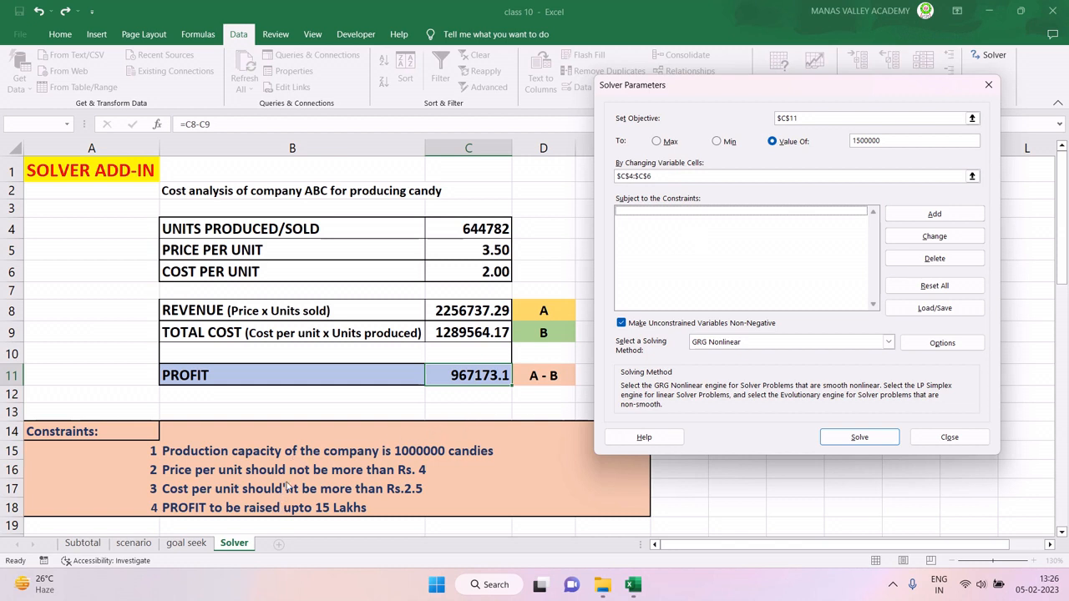
# - Add a Solver constraint that limits the units produced in C4 to <= 1000000
pyautogui.click(933, 216)
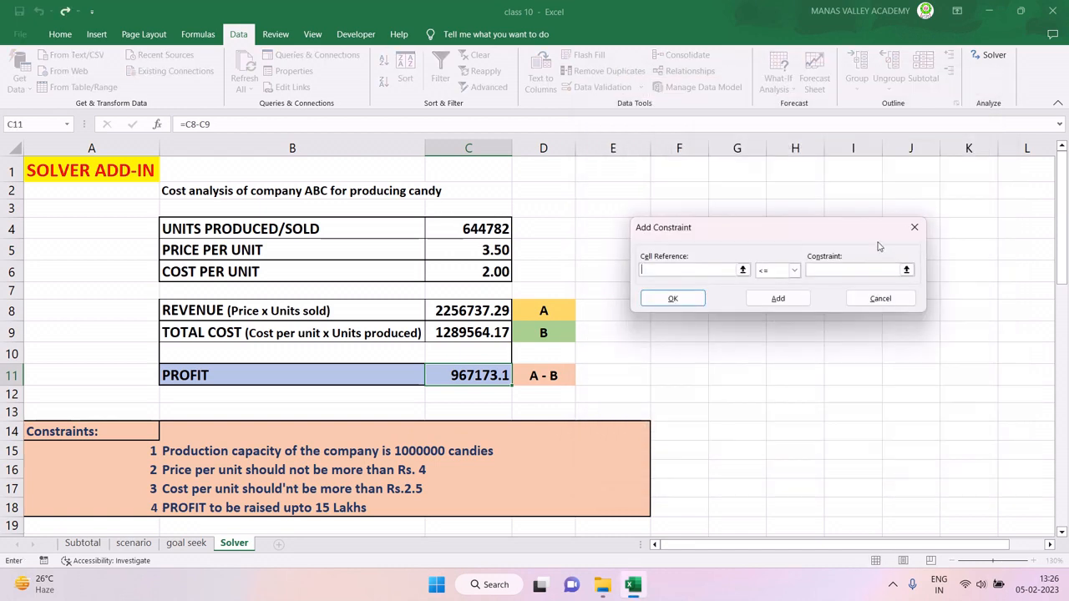
pyautogui.moveTo(694, 240); pyautogui.dragTo(609, 183)
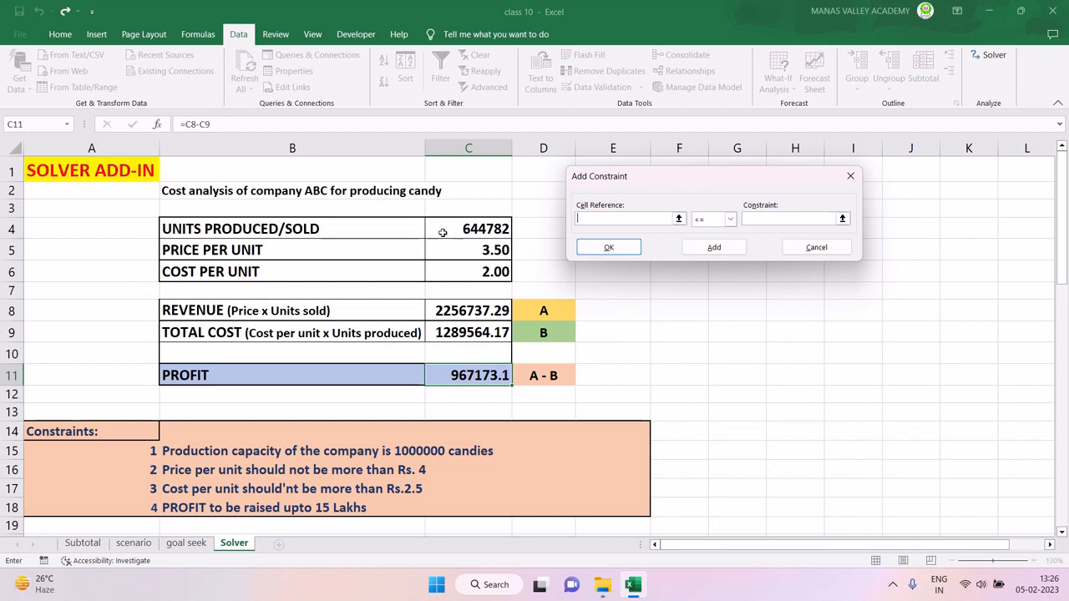
pyautogui.click(487, 228)
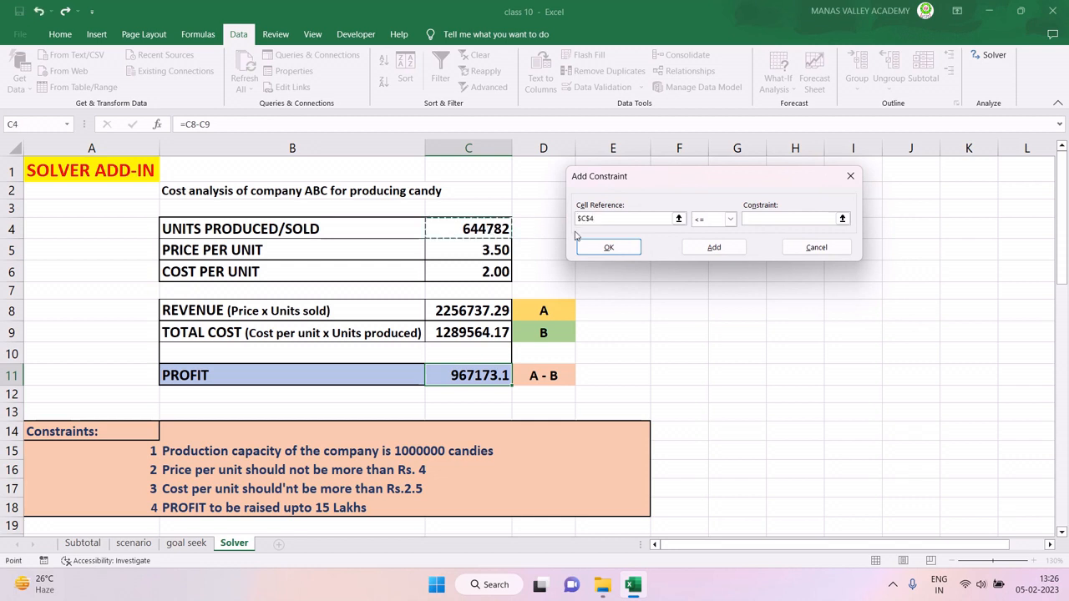
pyautogui.press('Tab')
pyautogui.press('Tab')
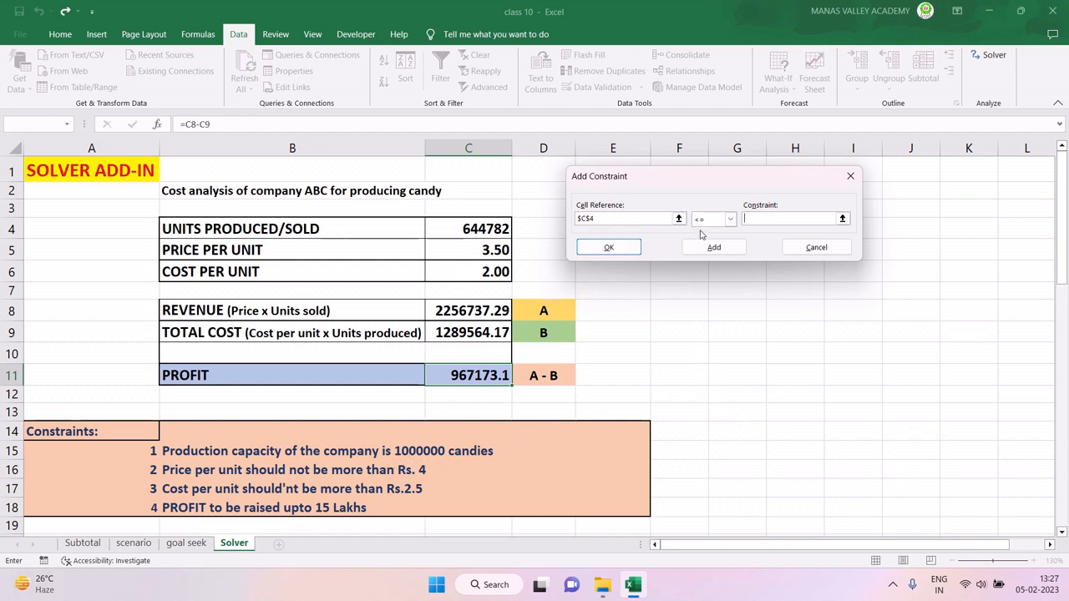
pyautogui.click(729, 220)
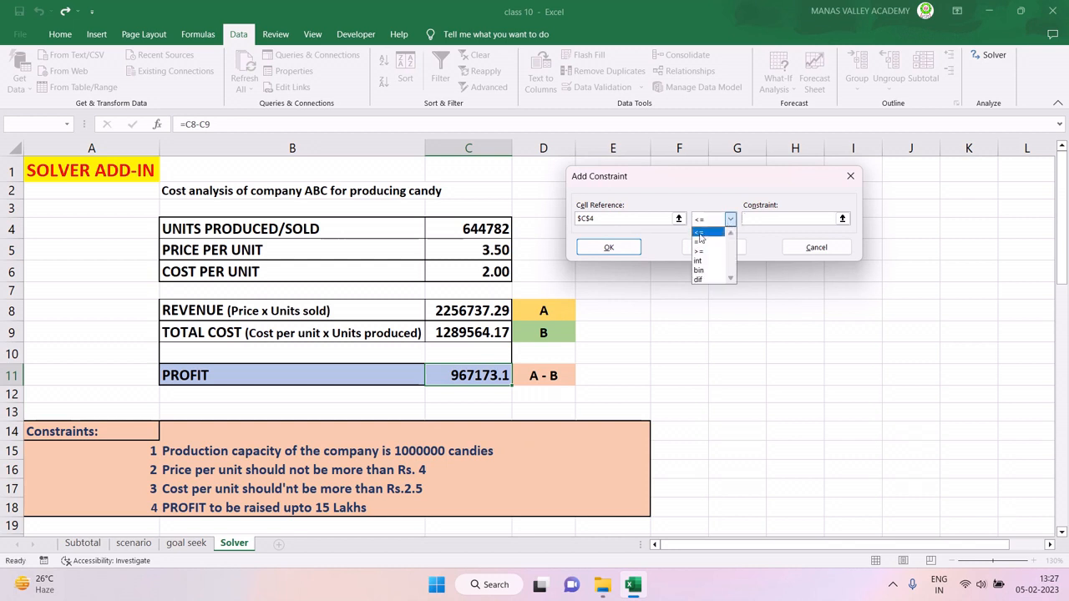
pyautogui.click(709, 234)
pyautogui.click(832, 219)
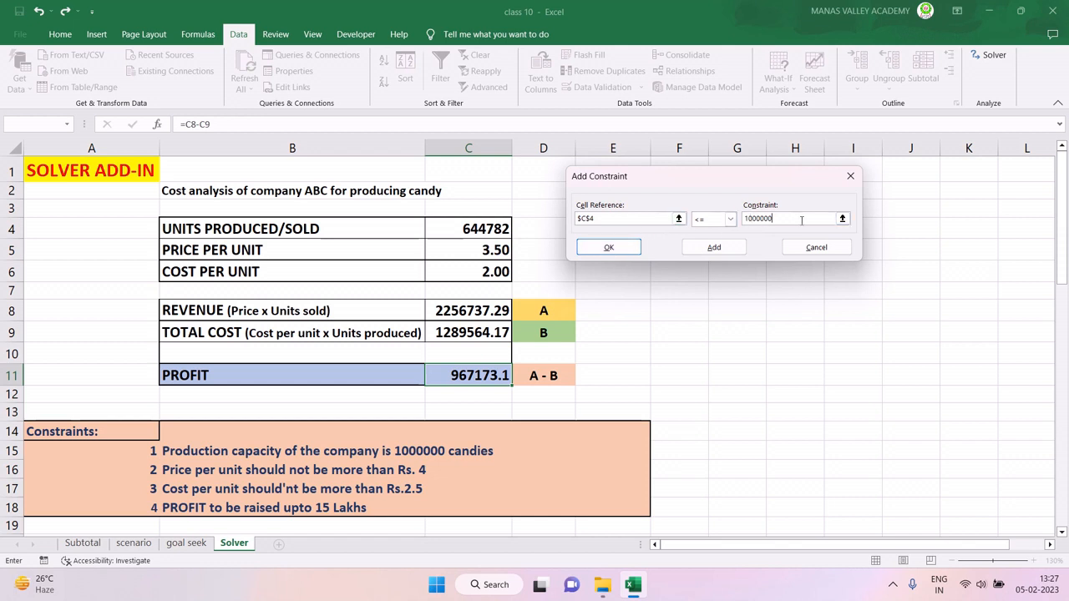
pyautogui.click(714, 249)
# - Add a Solver constraint that limits the price per unit in C5 to <= 4
pyautogui.click(493, 250)
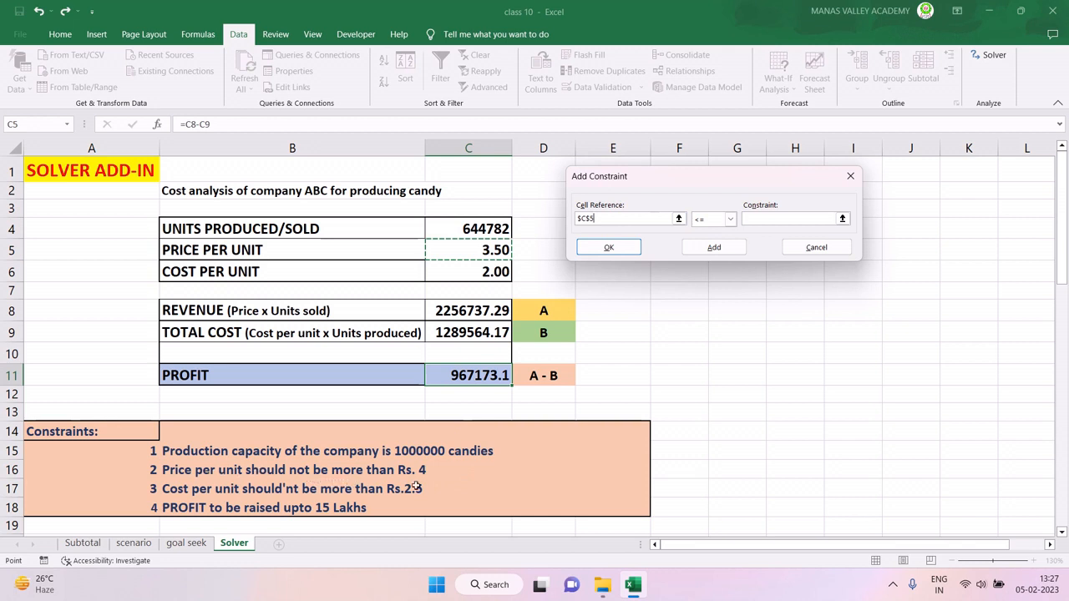
pyautogui.click(730, 220)
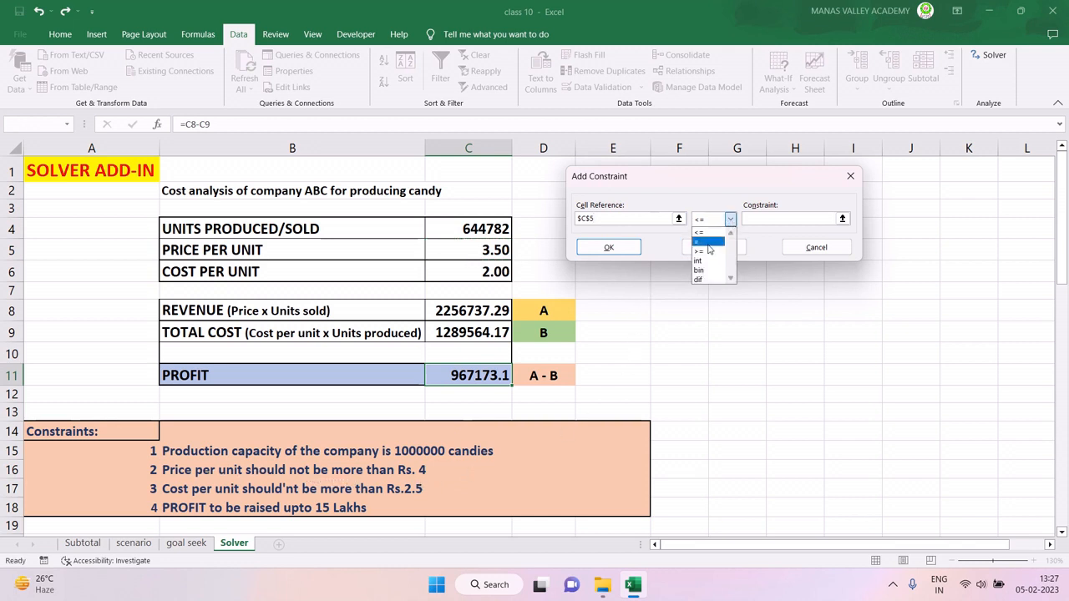
pyautogui.click(707, 231)
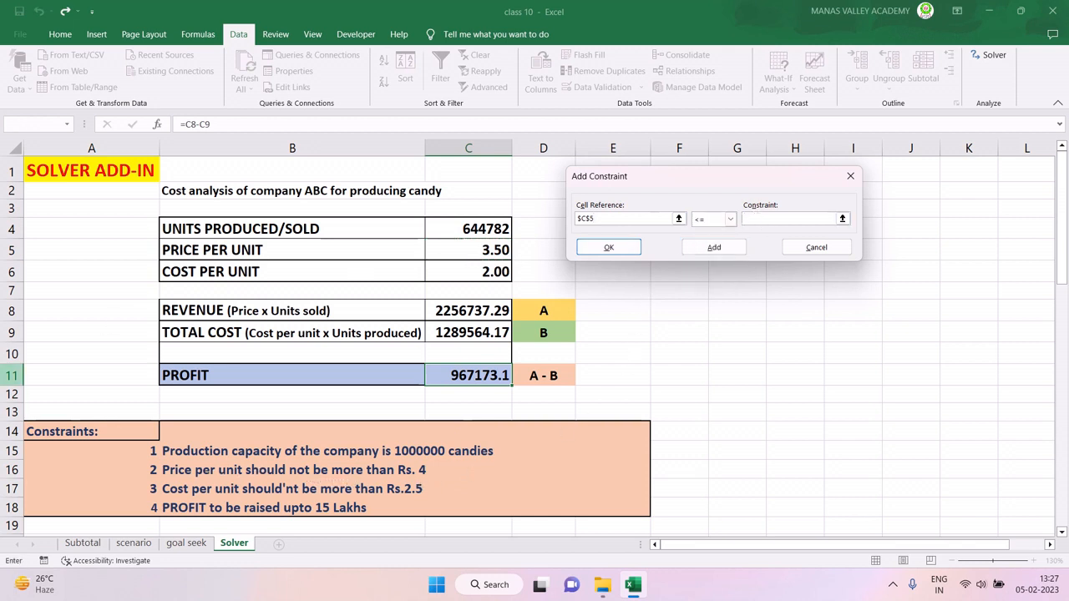
pyautogui.click(720, 248)
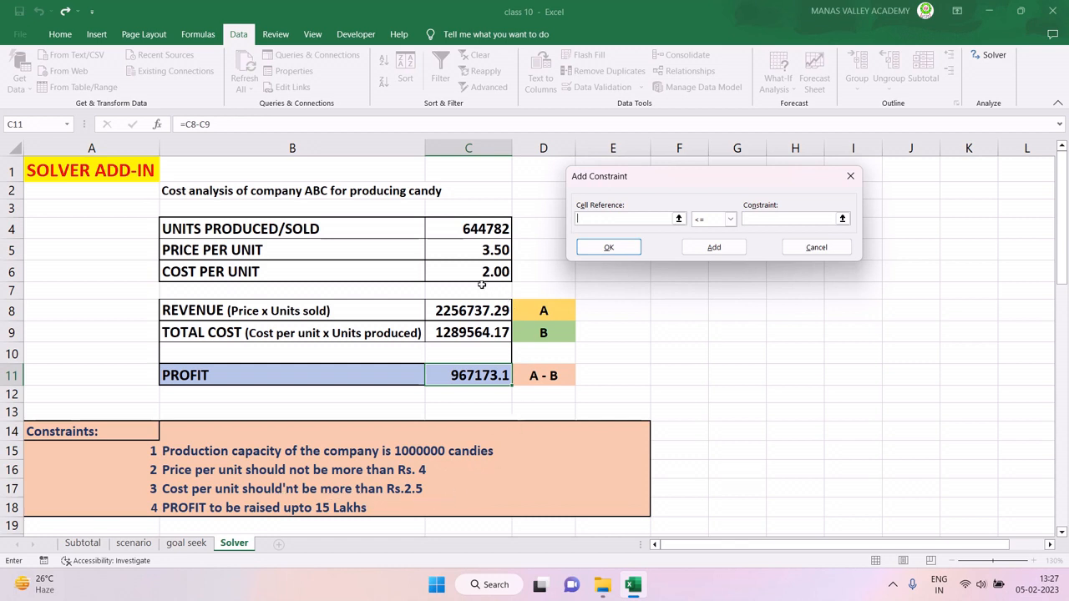
# - Add a Solver constraint that limits the cost per unit in C6 to <= 2.5, and return to the Solver parameters
pyautogui.click(468, 277)
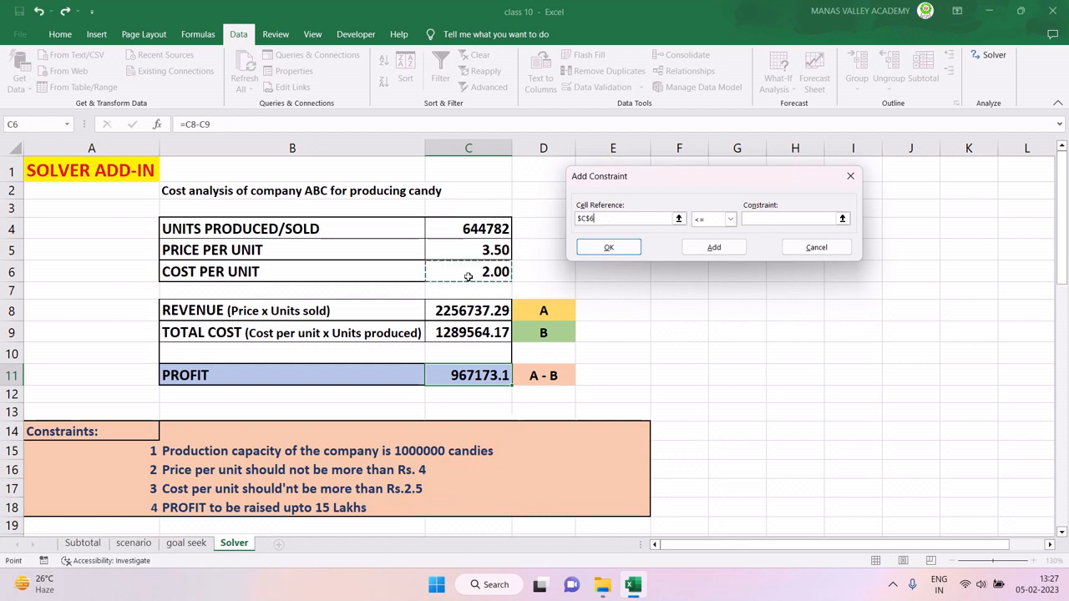
pyautogui.click(729, 219)
pyautogui.click(706, 235)
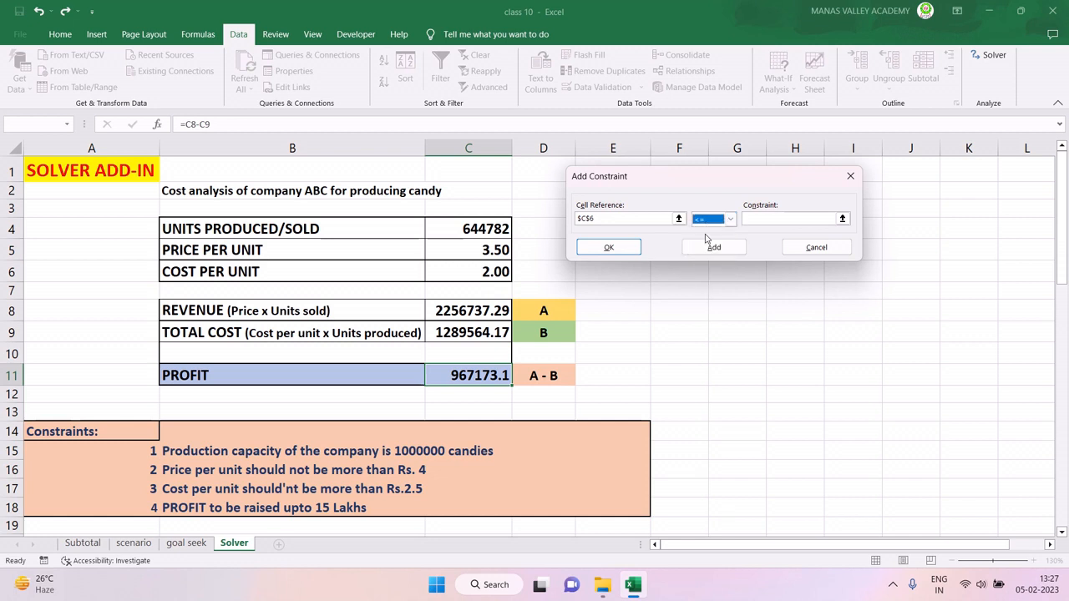
pyautogui.click(730, 221)
pyautogui.click(719, 233)
pyautogui.click(759, 219)
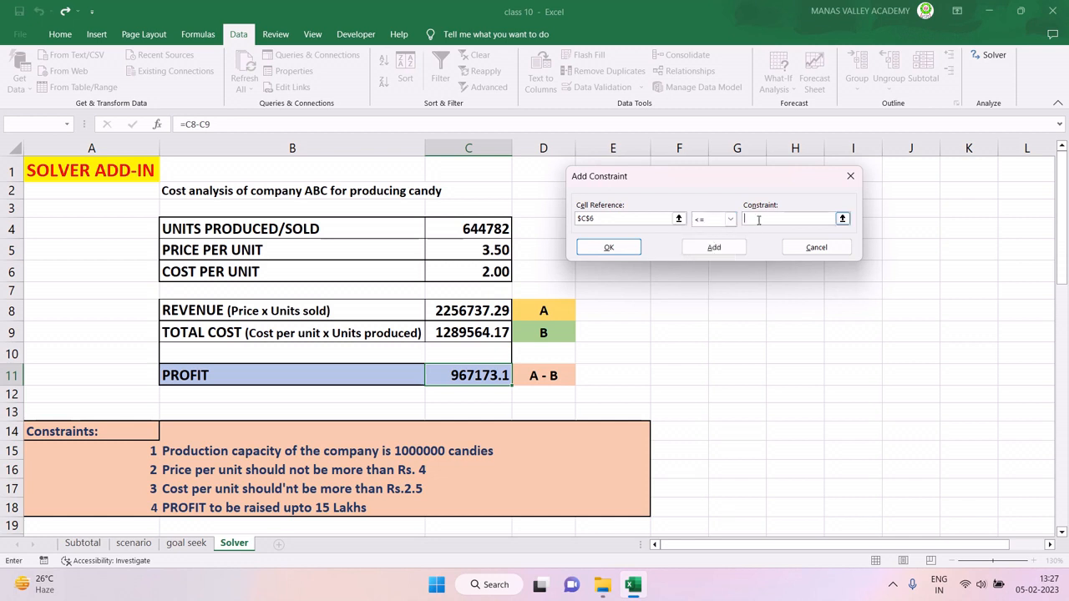
pyautogui.click(722, 253)
pyautogui.click(817, 249)
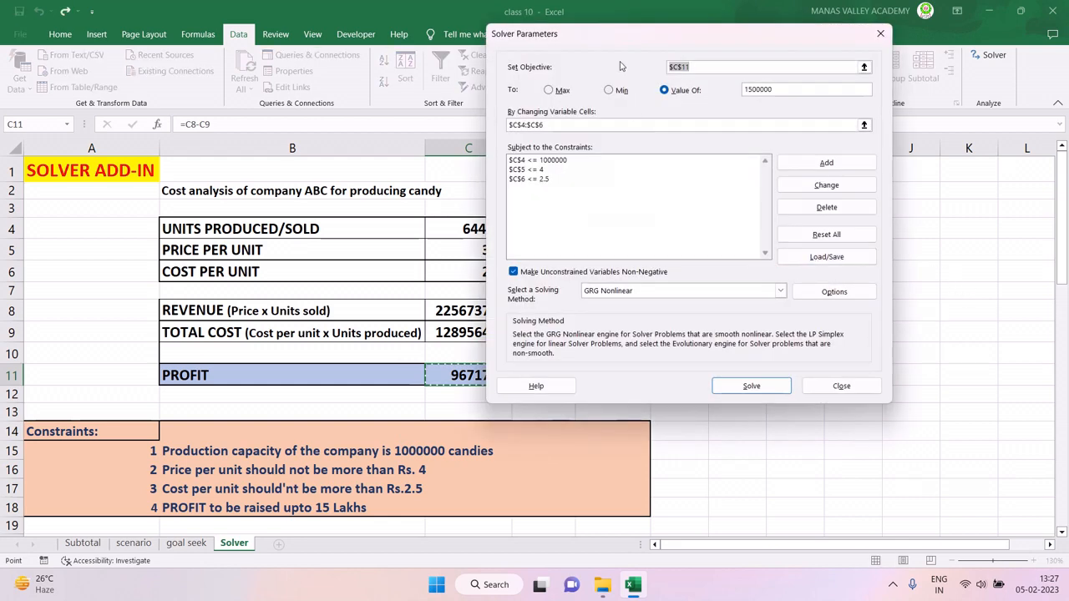
# - Solve the candy profit model with the three constraints and dismiss the results without keeping the solution
pyautogui.moveTo(616, 46); pyautogui.dragTo(733, 47)
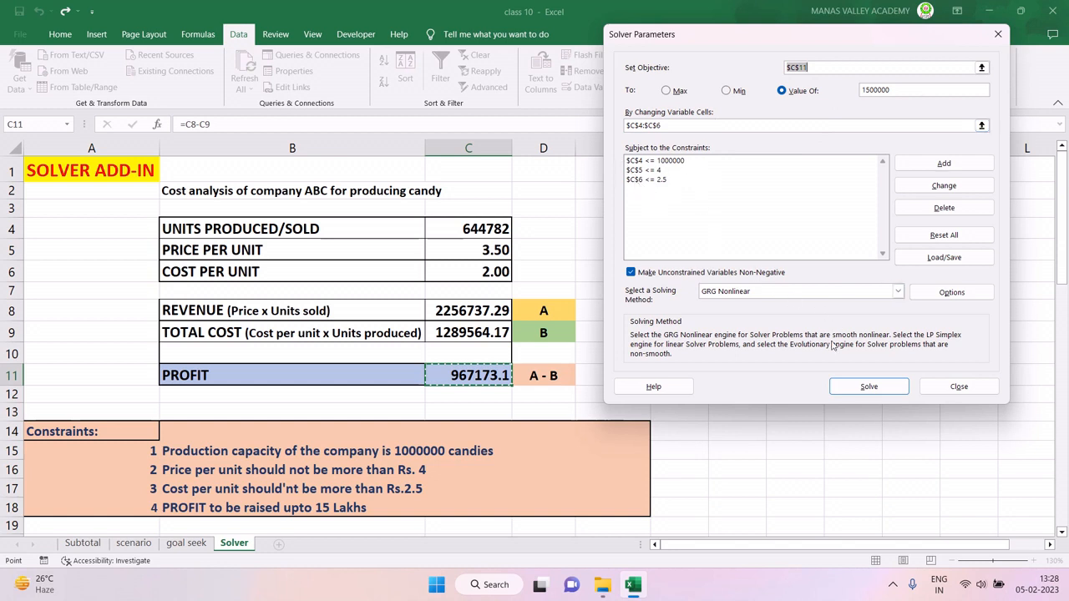
pyautogui.click(868, 387)
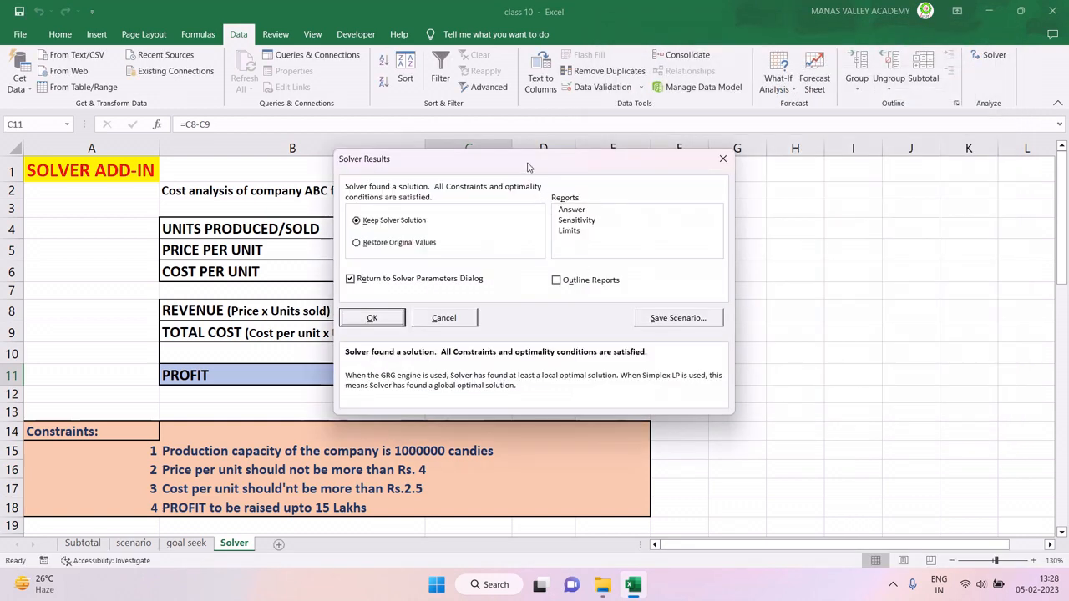
pyautogui.moveTo(528, 167); pyautogui.dragTo(830, 127)
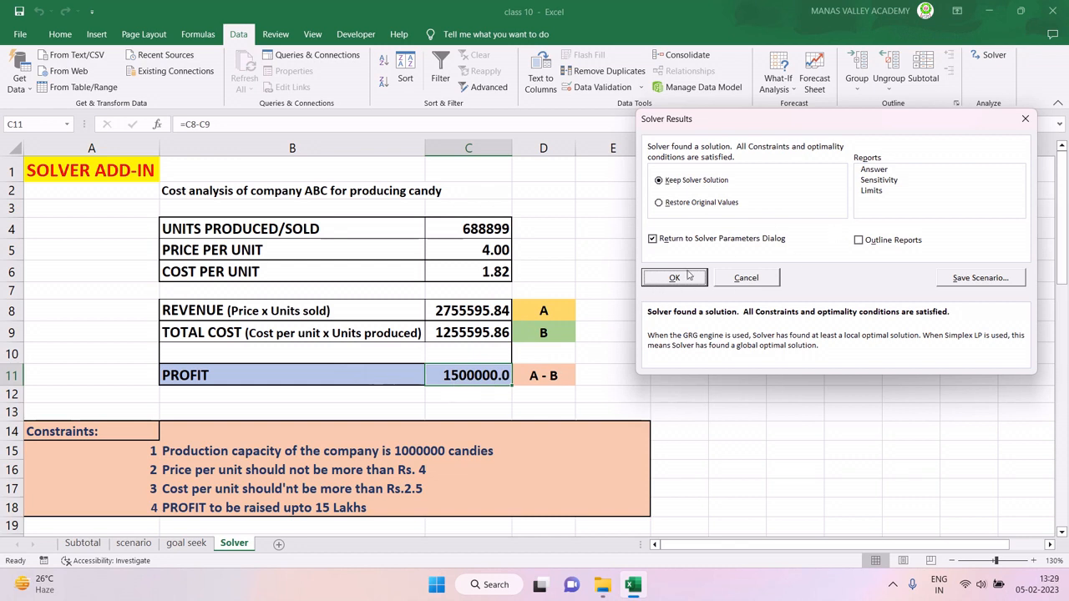
pyautogui.click(1027, 122)
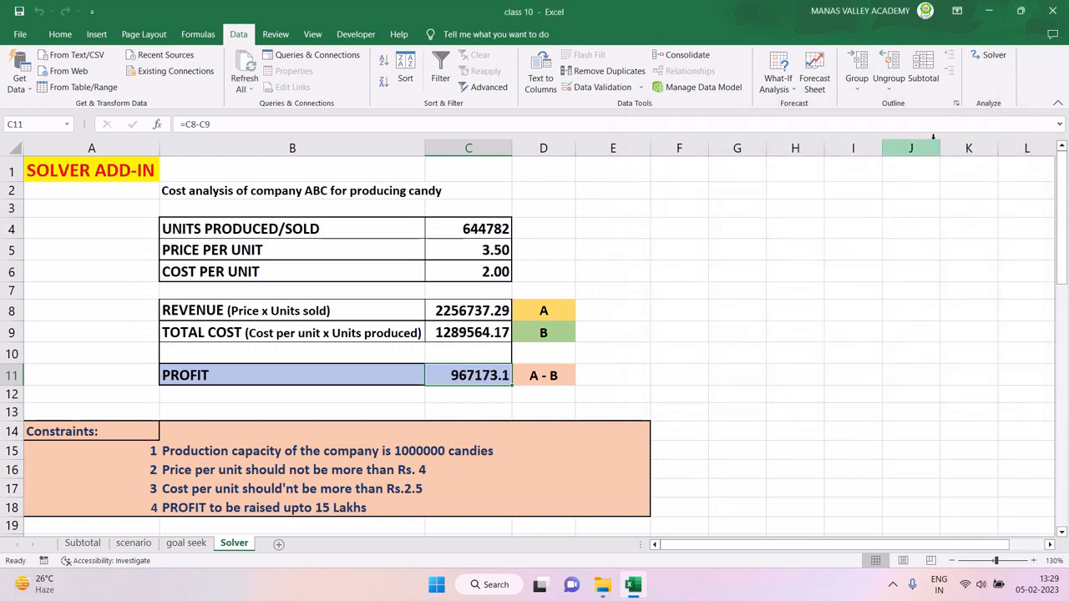
# - Reopen Solver, solve for the 1500000 profit target with the existing constraints, and keep the Solver solution
pyautogui.click(994, 57)
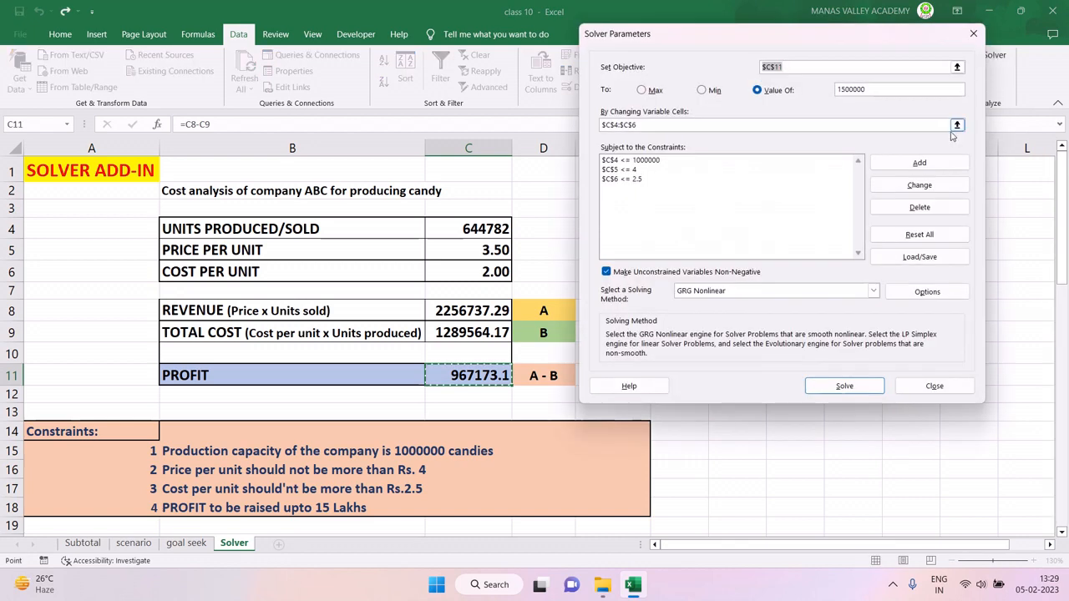
pyautogui.click(858, 383)
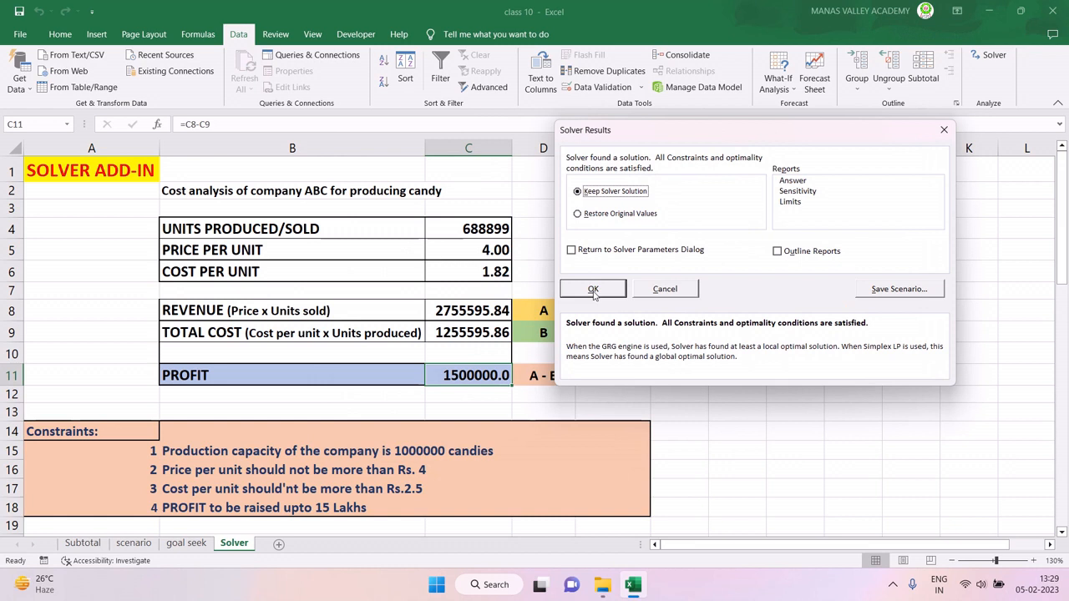
pyautogui.click(593, 289)
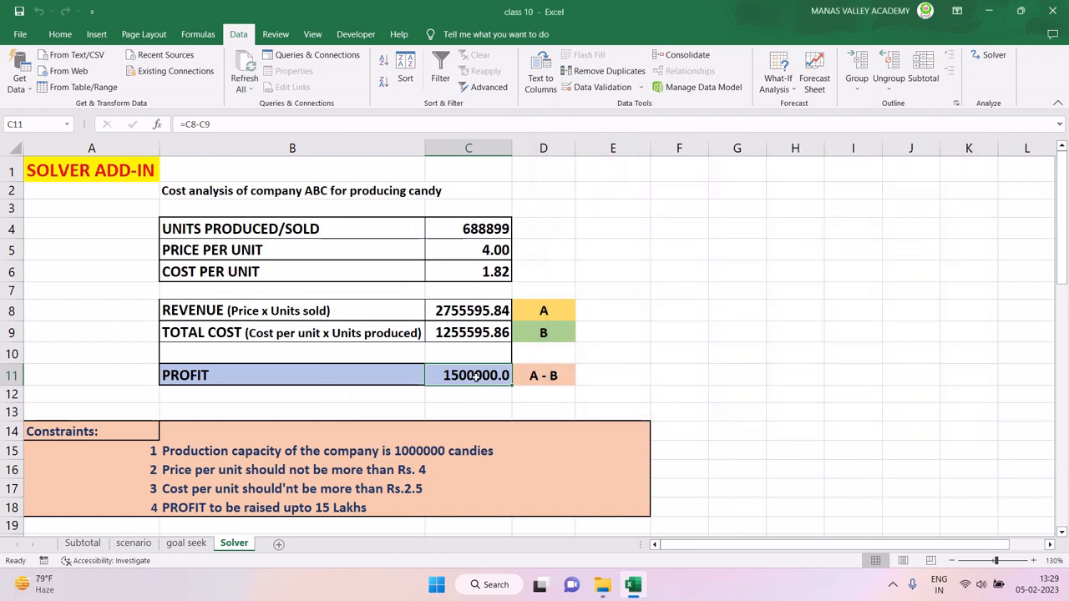